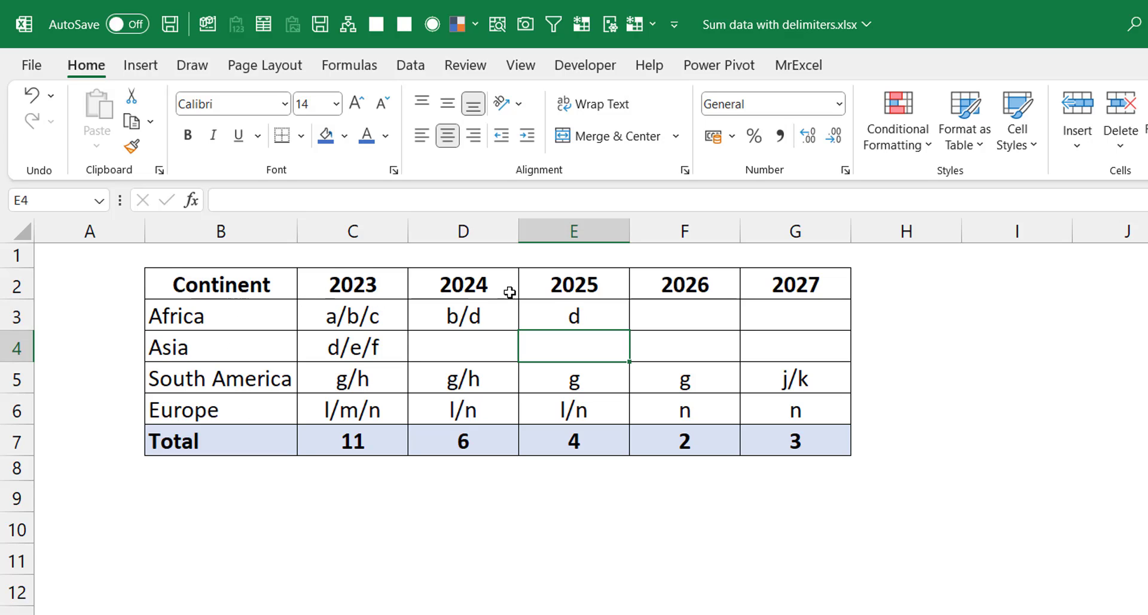
Step: Examine the slash-separated entries for 2023 in C3:C6 and their total in C7
{"action": "left_click", "coordinate": [359, 326]}
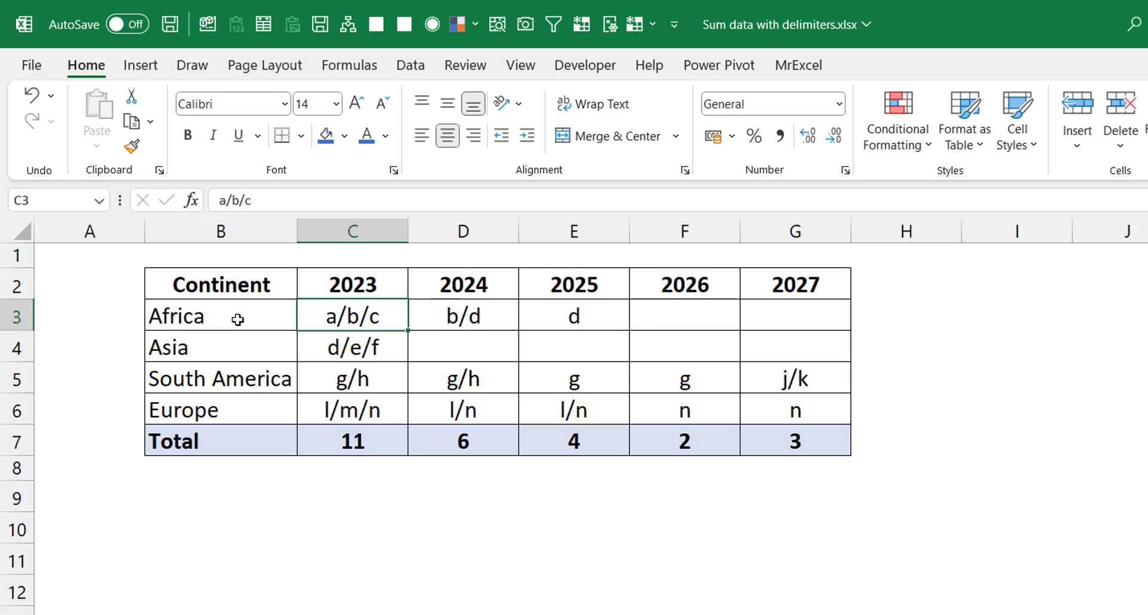
{"action": "left_click", "coordinate": [392, 435]}
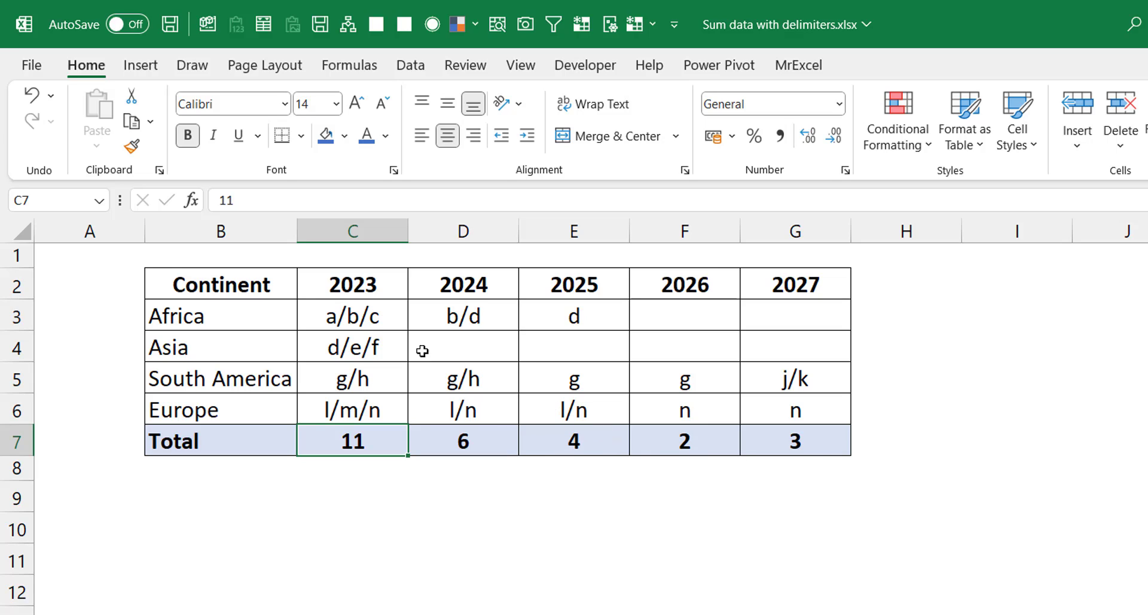
{"action": "left_click", "coordinate": [372, 321]}
{"action": "key", "text": "Down"}
{"action": "key", "text": "Down"}
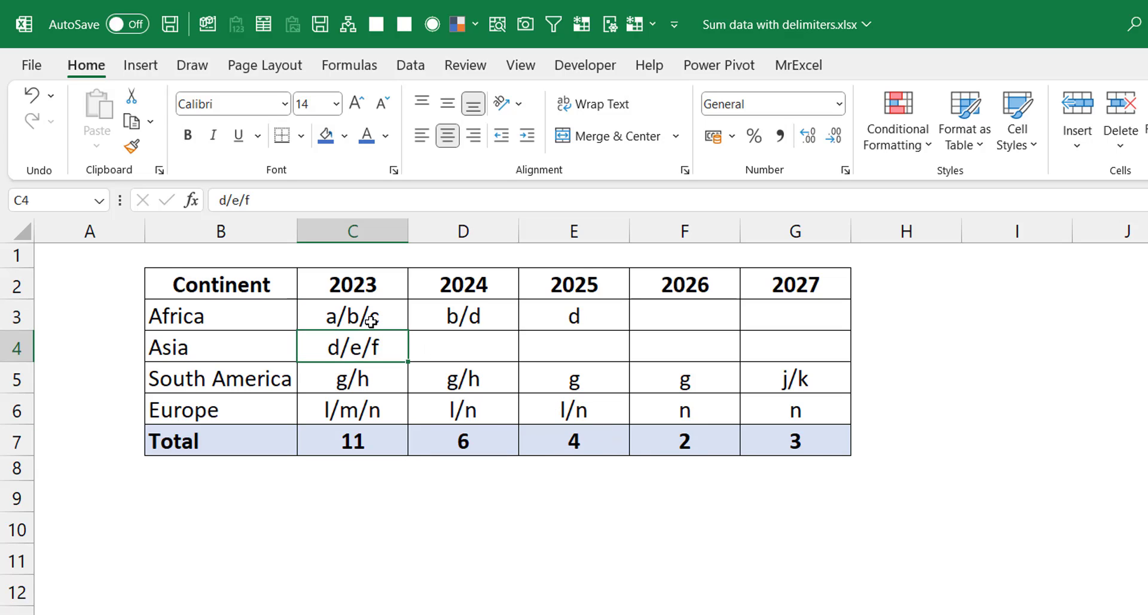
{"action": "key", "text": "Down"}
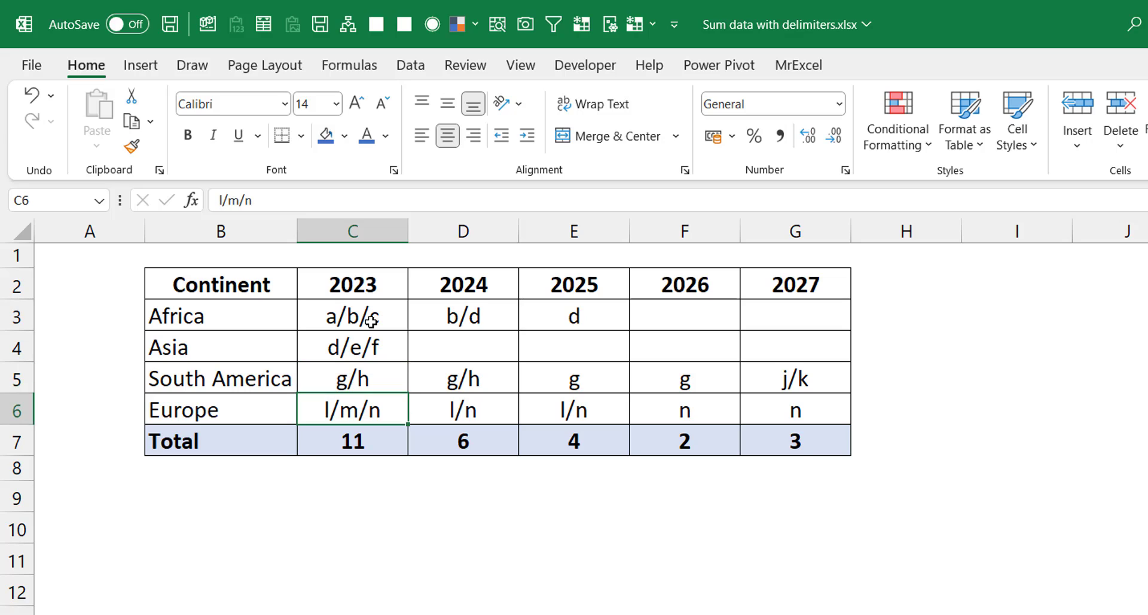
{"action": "key", "text": "Down"}
{"action": "key", "text": "Down"}
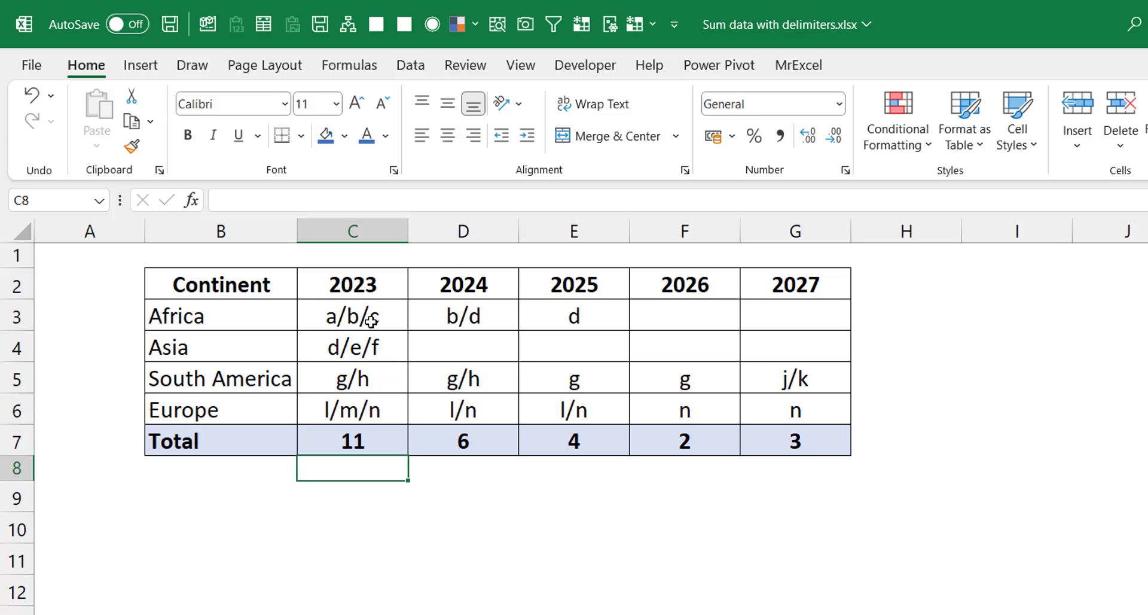
{"action": "key", "text": "Down"}
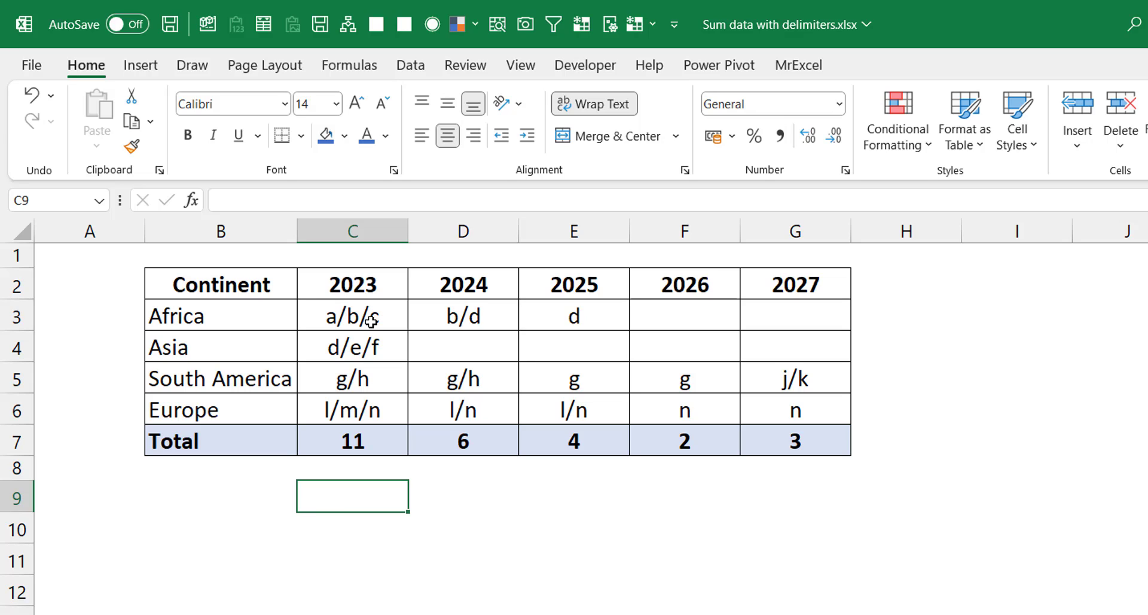
{"action": "left_click_drag", "start_coordinate": [345, 315], "coordinate": [368, 401]}
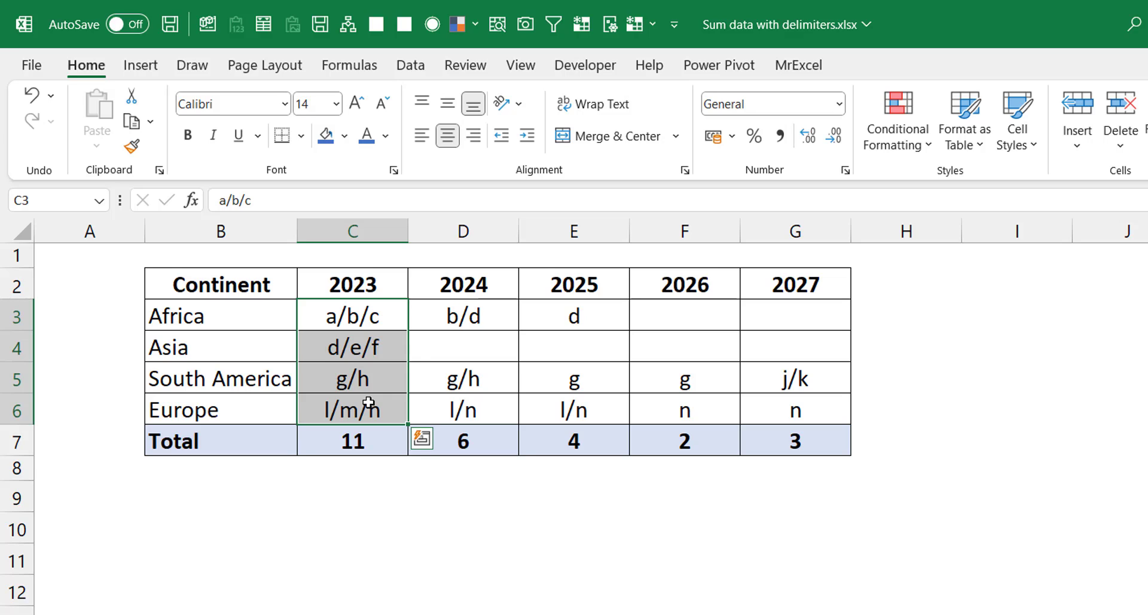
Step: Enter =TEXTJOIN("/",1,C3:C6) in C9 to join the 2023 entries with slashes, ignoring empty cells
{"action": "left_click", "coordinate": [342, 504]}
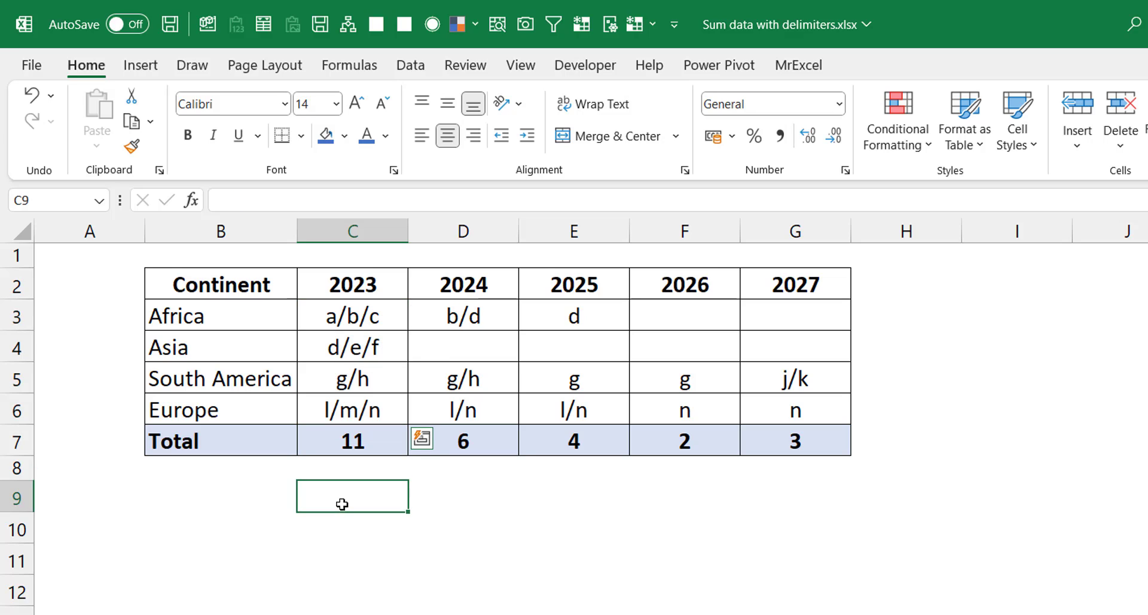
{"action": "type", "text": "=textjoi"}
{"action": "key", "text": "Tab"}
{"action": "type", "text": "\"/\","}
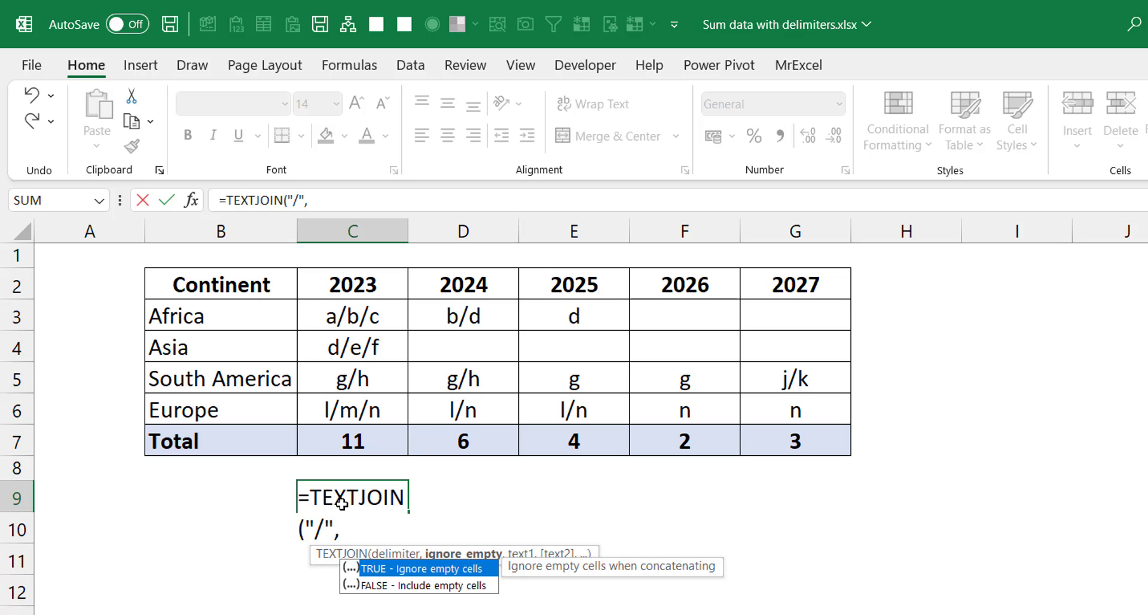
{"action": "type", "text": "1,"}
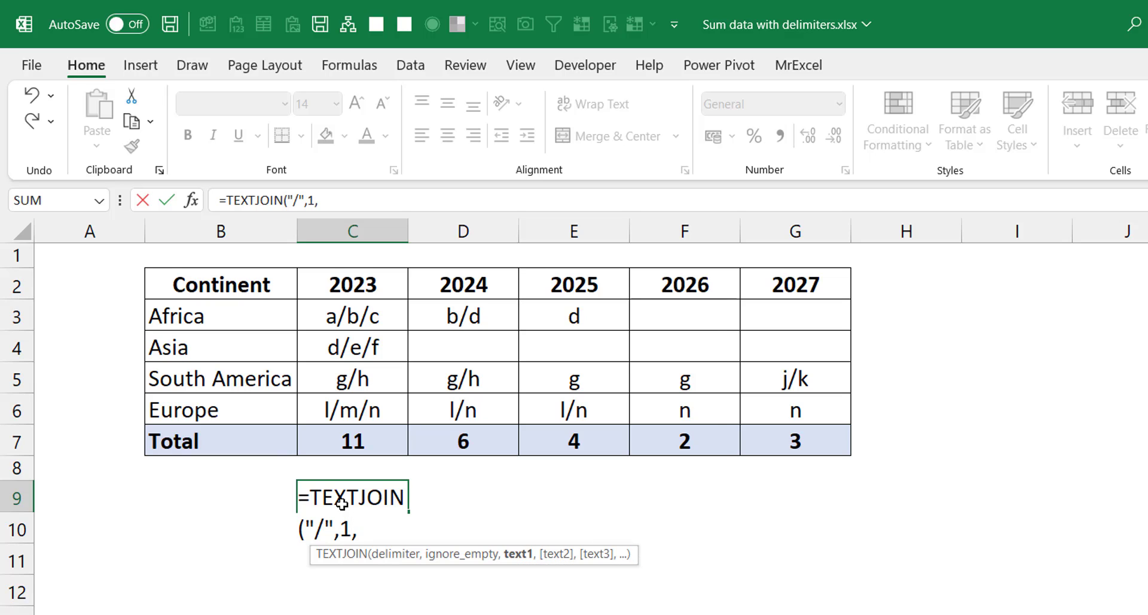
{"action": "left_click", "coordinate": [350, 329]}
{"action": "left_click_drag", "start_coordinate": [350, 330], "coordinate": [364, 405]}
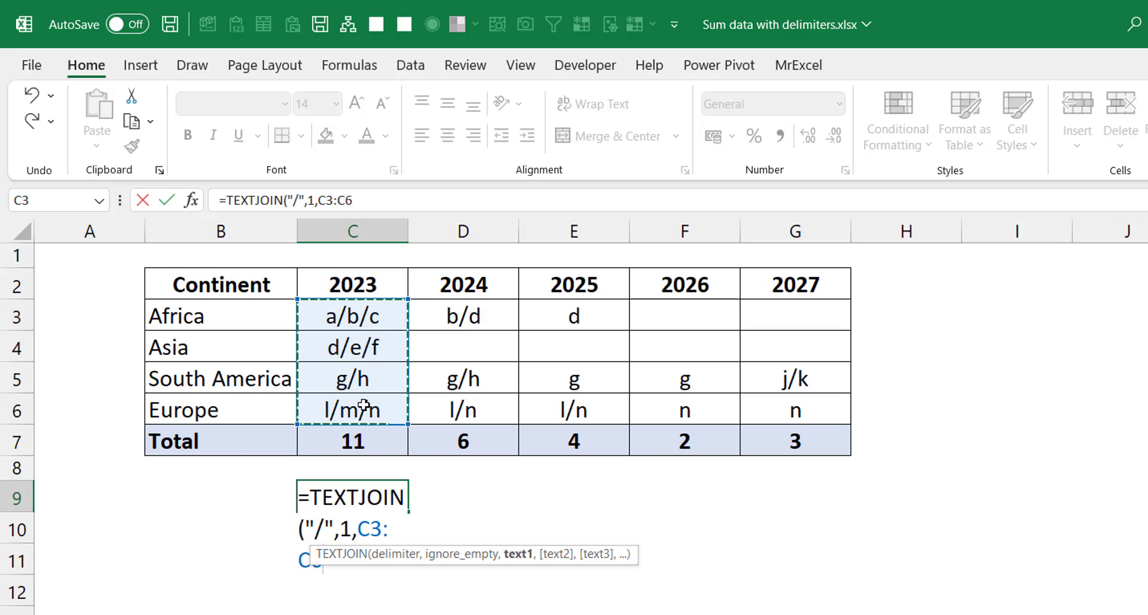
{"action": "type", "text": ")"}
{"action": "key", "text": "Return"}
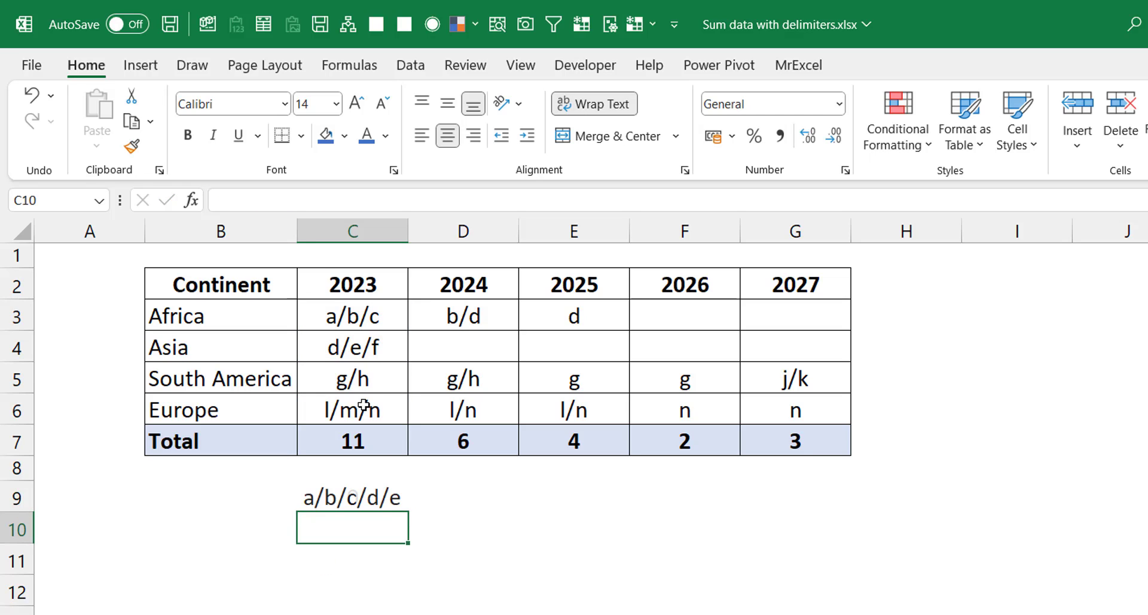
Step: Turn text wrapping off and back on for C9 to fit the full joined text in the row
{"action": "key", "text": "Up"}
{"action": "key", "text": "alt"}
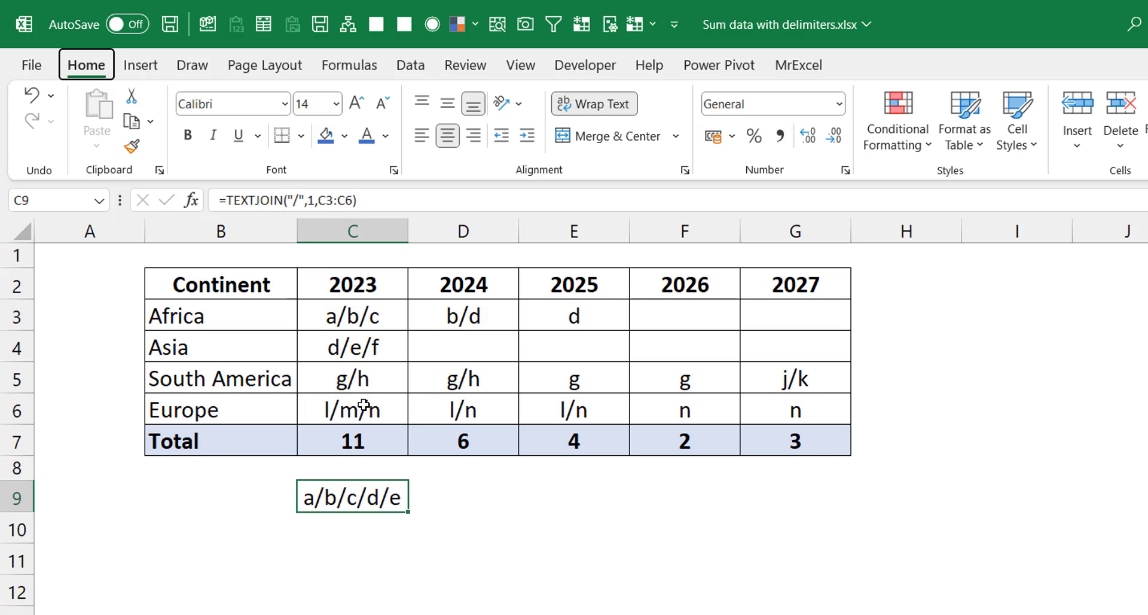
{"action": "key", "text": "h"}
{"action": "key", "text": "w"}
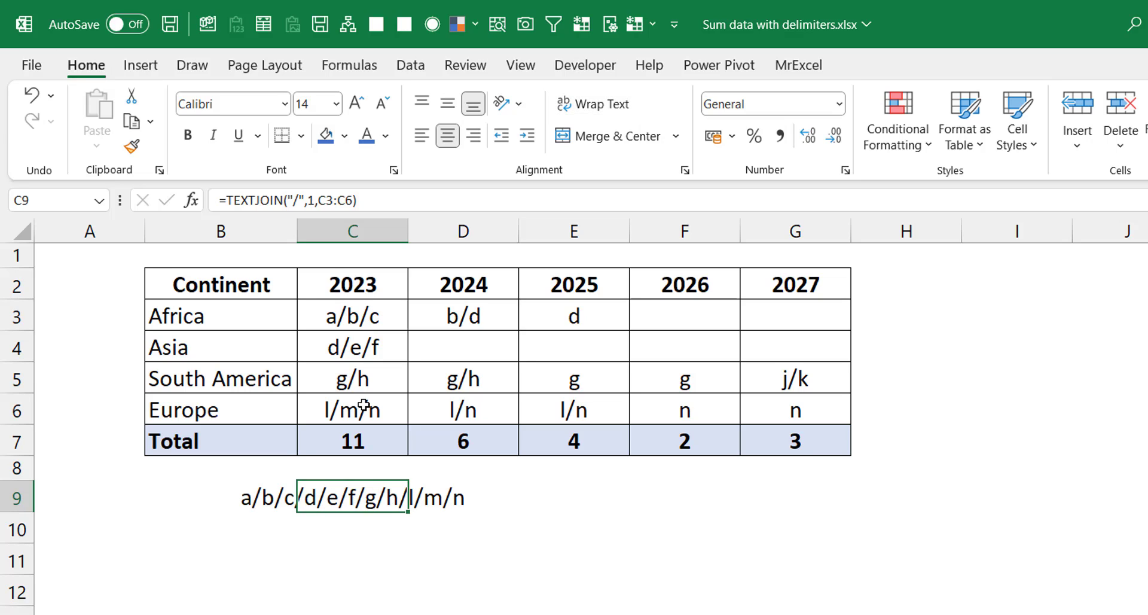
{"action": "left_click", "coordinate": [595, 104]}
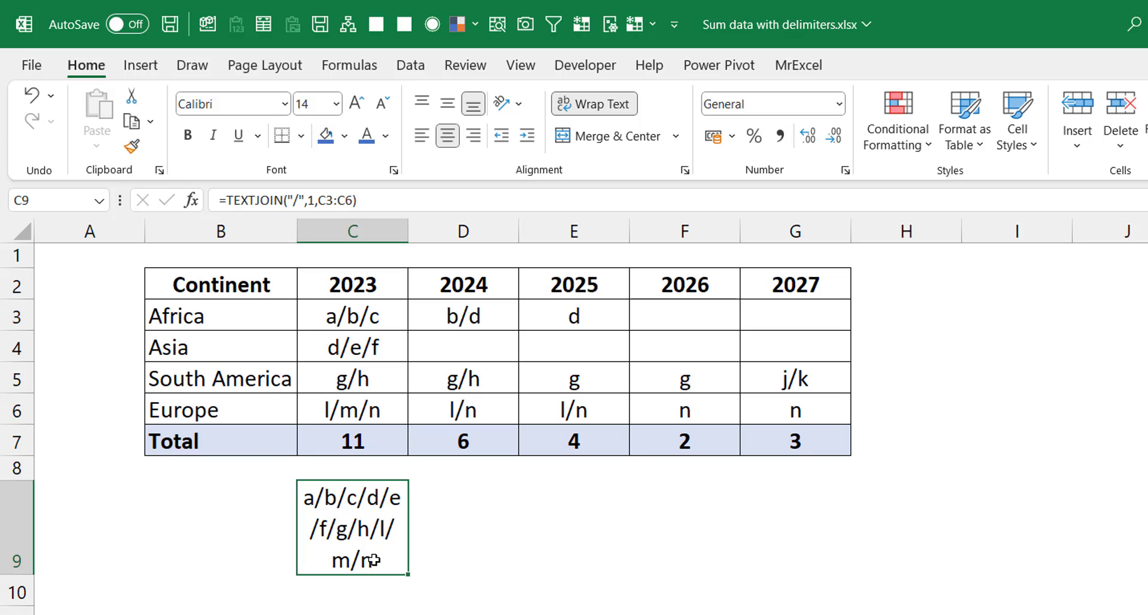
Step: Copy the TEXTJOIN formula from C9 across D9:G9 for the years 2024 to 2027
{"action": "key", "text": "ctrl+c"}
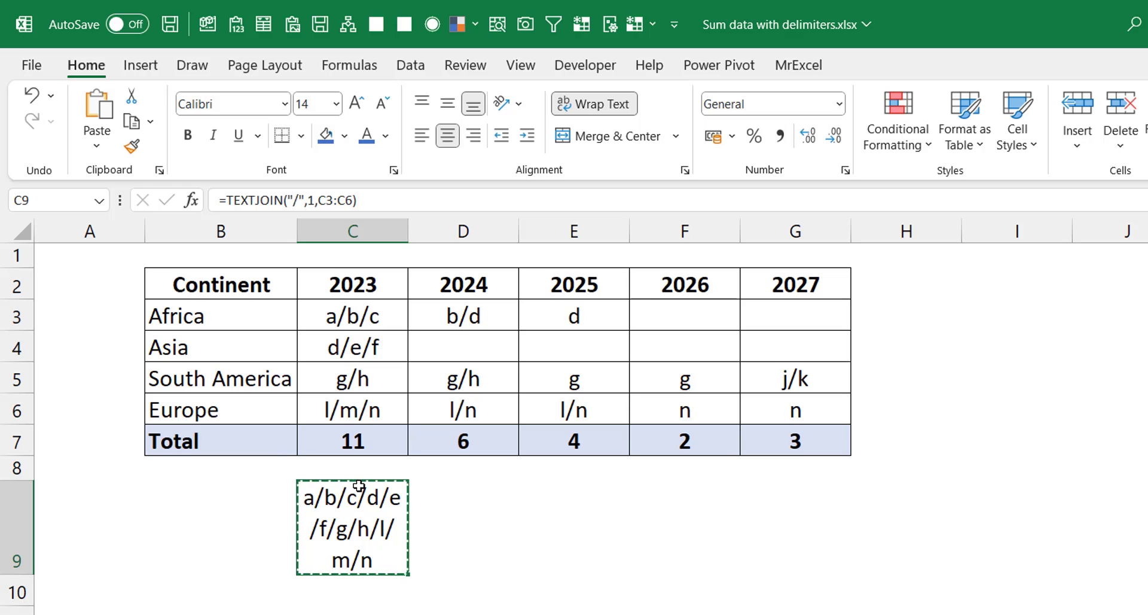
{"action": "key", "text": "Right"}
{"action": "key", "text": "shift+Right"}
{"action": "key", "text": "shift+Right"}
{"action": "key", "text": "shift+Right"}
{"action": "key", "text": "ctrl+v"}
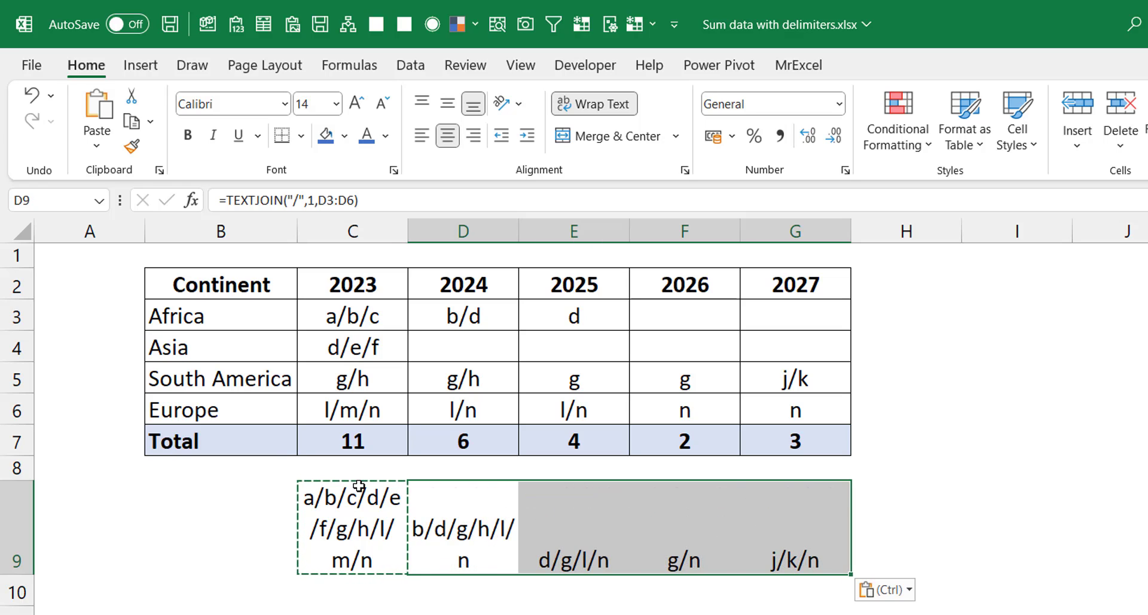
{"action": "key", "text": "Escape"}
Step: Nest the TEXTJOIN formula in C9 inside TEXTSPLIT, using "/" as the column delimiter
{"action": "left_click", "coordinate": [333, 528]}
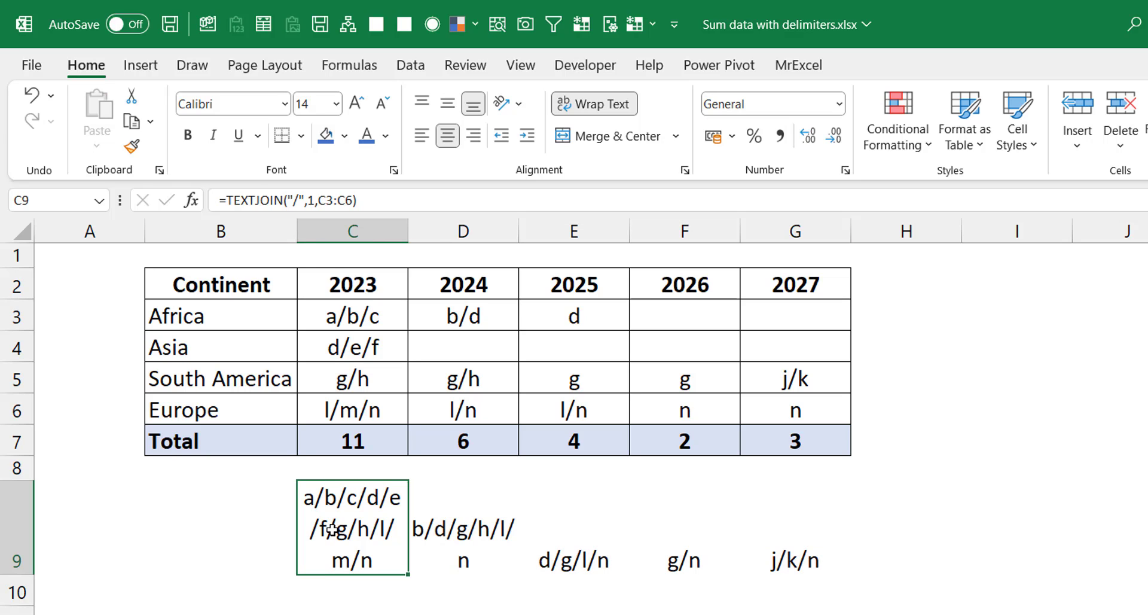
{"action": "left_click", "coordinate": [222, 205]}
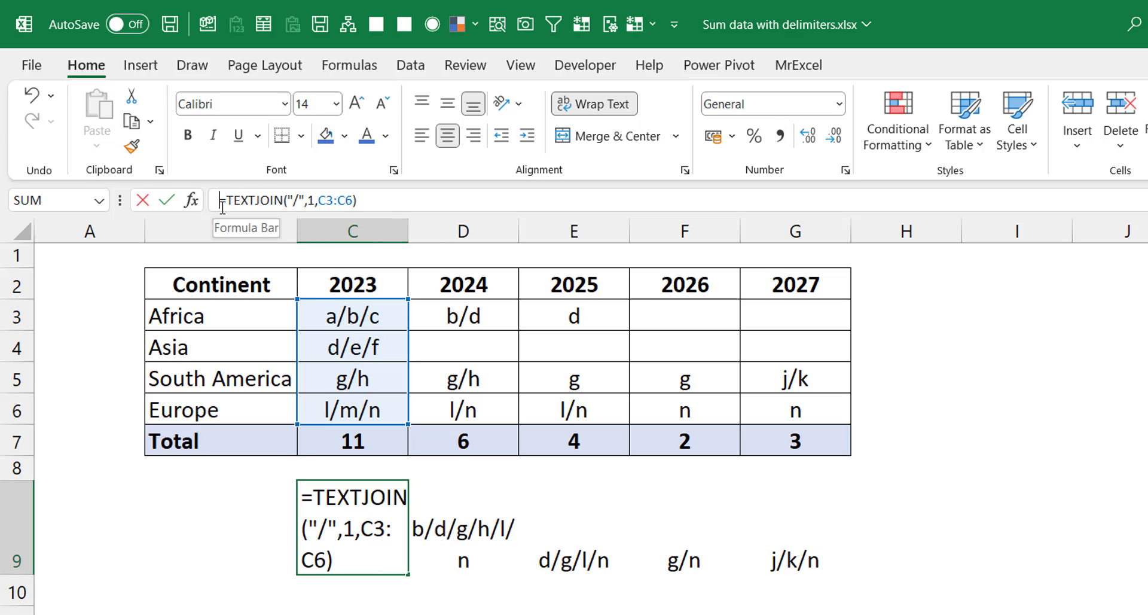
{"action": "type", "text": "text"}
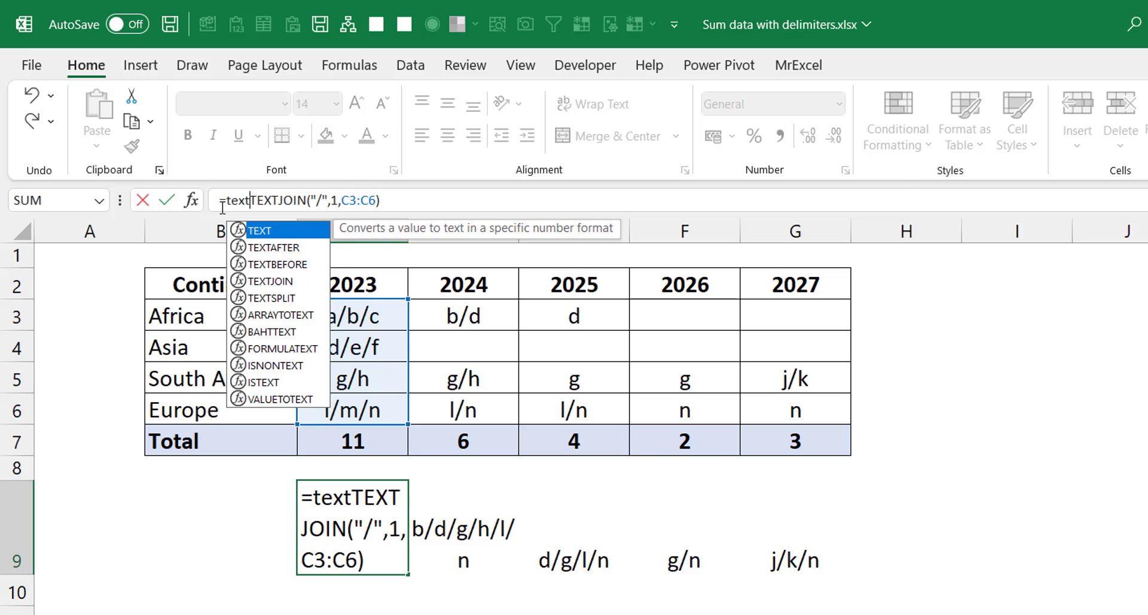
{"action": "type", "text": "s"}
{"action": "key", "text": "Tab"}
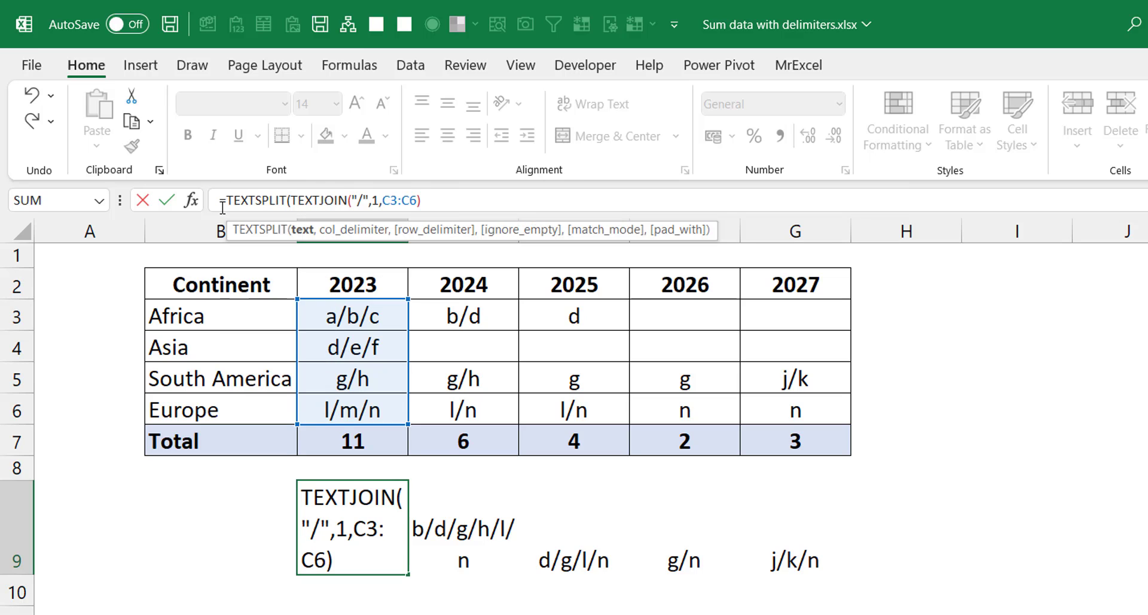
{"action": "type", "text": ",\"/\""}
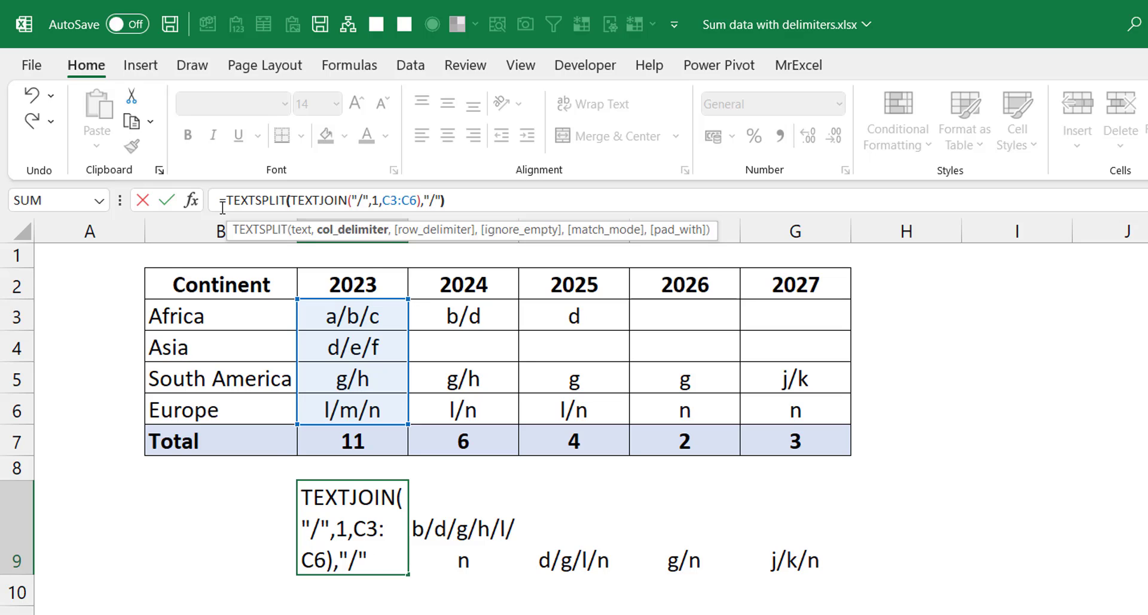
{"action": "type", "text": ")"}
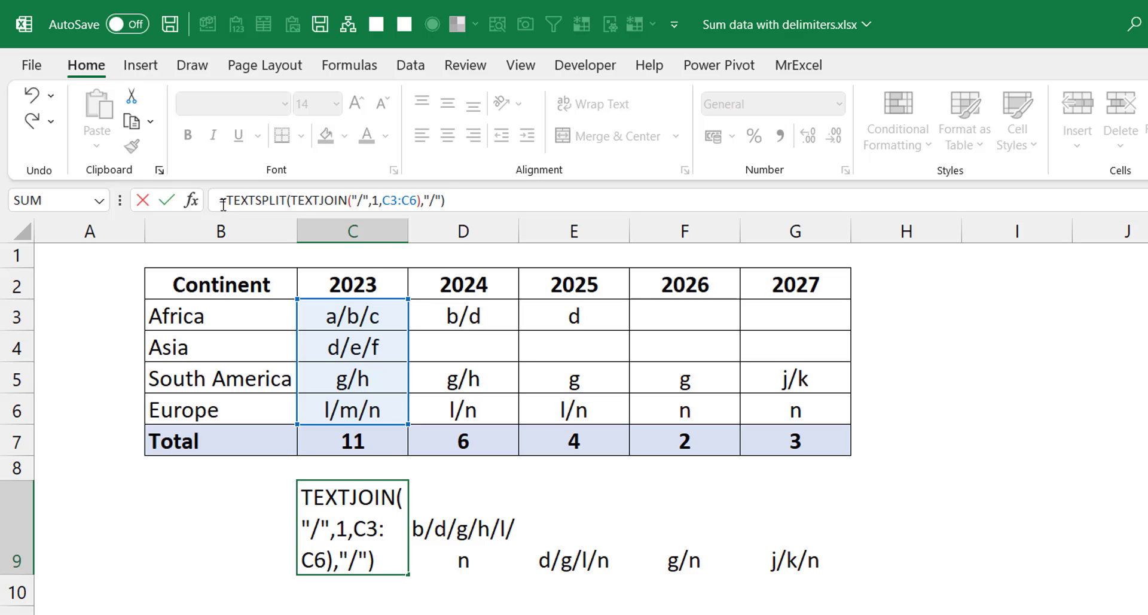
Step: Wrap the TEXTSPLIT expression in COUNTA, making C9 =COUNTA(TEXTSPLIT(TEXTJOIN("/",1,C3:C6),"/"))
{"action": "left_click", "coordinate": [229, 202]}
{"action": "type", "text": "COUNTA("}
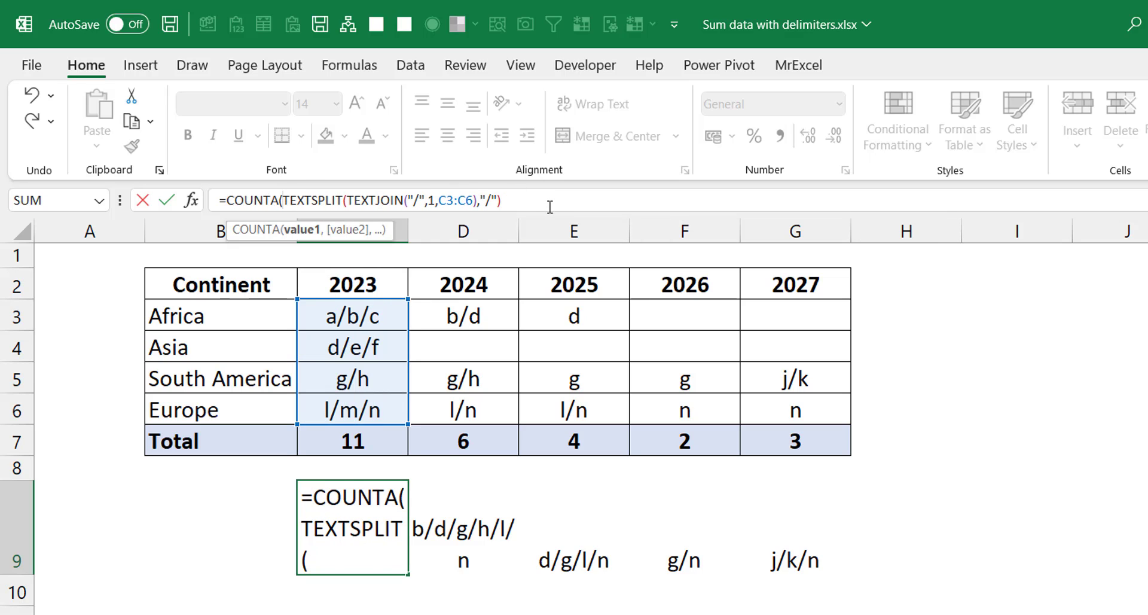
{"action": "left_click", "coordinate": [544, 202]}
{"action": "type", "text": ")"}
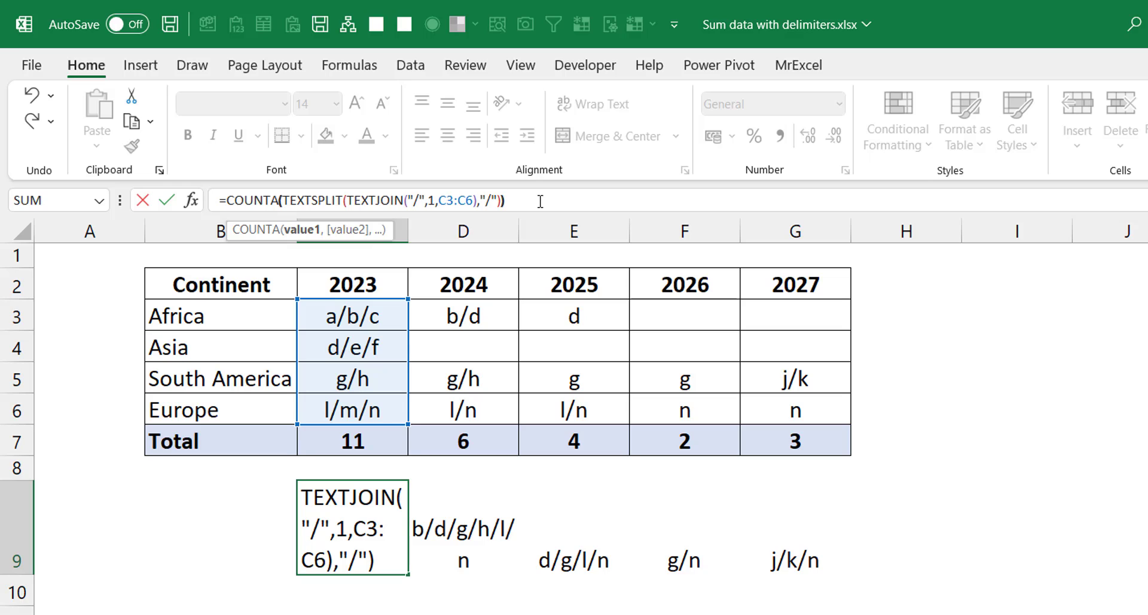
{"action": "key", "text": "ctrl+Return"}
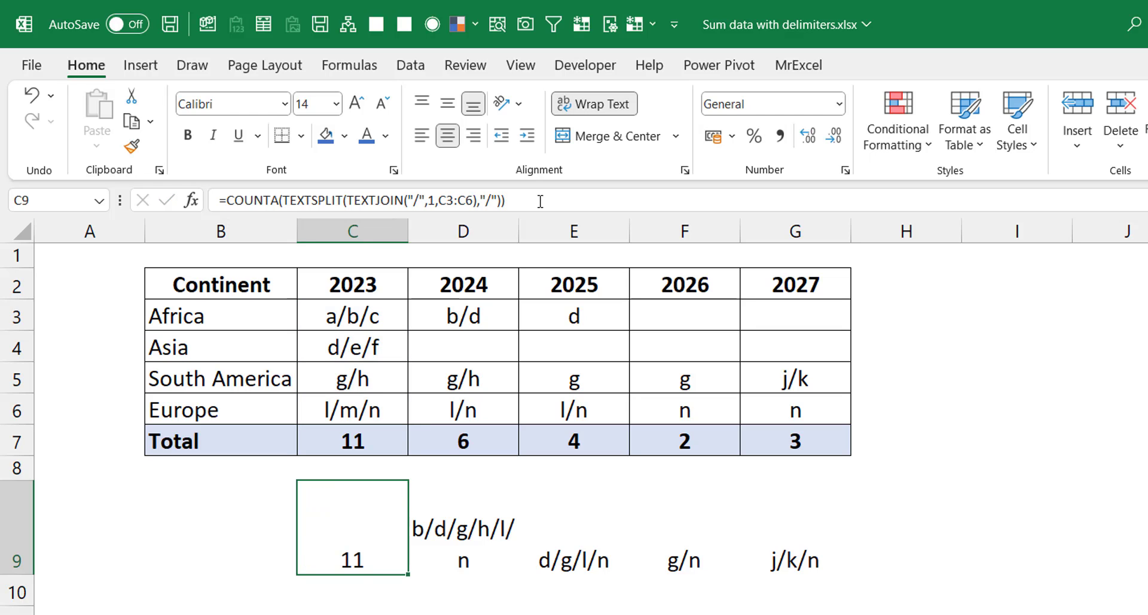
Step: Copy the COUNTA formula from C9 across D9:G9 for the remaining years
{"action": "key", "text": "ctrl+c"}
{"action": "key", "text": "Right"}
{"action": "key", "text": "ctrl+shift+Right"}
{"action": "key", "text": "ctrl+v"}
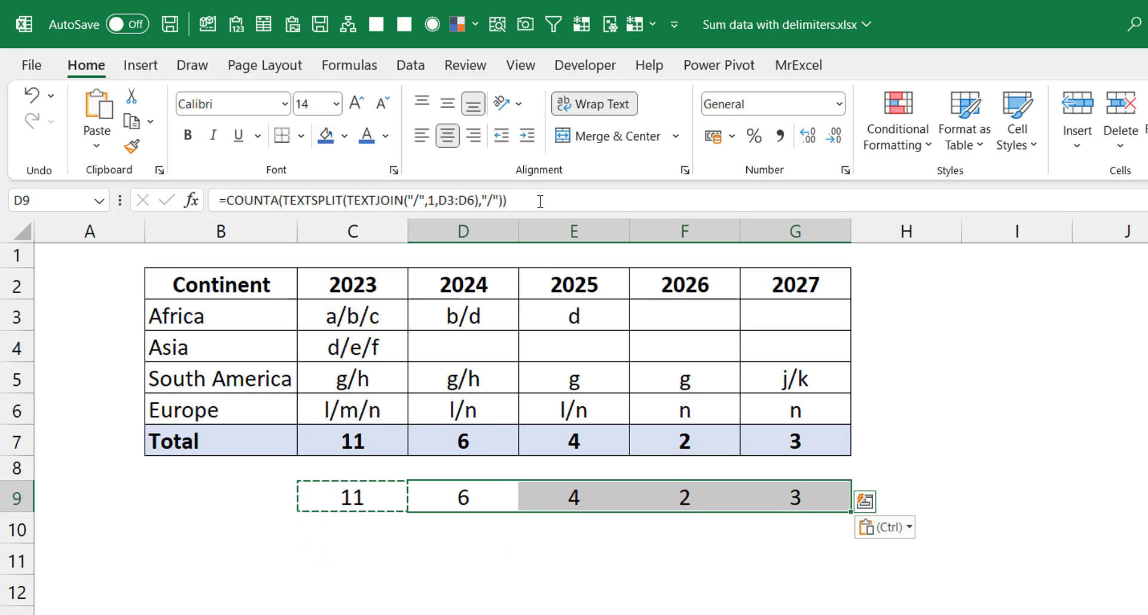
{"action": "key", "text": "Escape"}
{"action": "key", "text": "Left"}
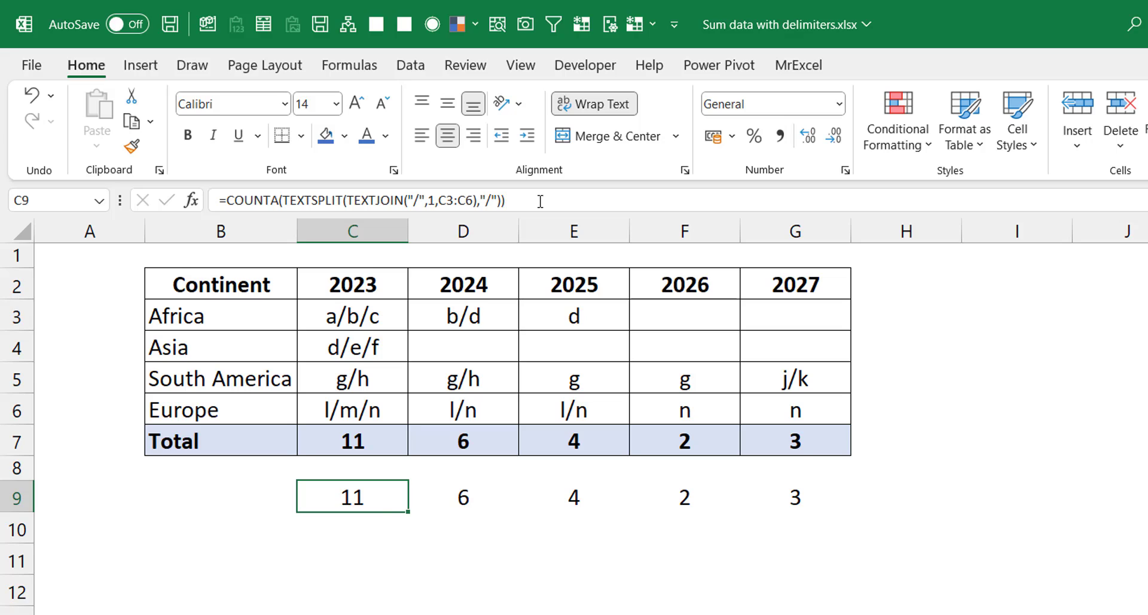
Step: Check the formulas across C9:G9 against the totals in row 7
{"action": "key", "text": "Right"}
{"action": "key", "text": "Right"}
{"action": "key", "text": "Right"}
{"action": "key", "text": "Right"}
{"action": "key", "text": "Left"}
{"action": "key", "text": "Left"}
{"action": "key", "text": "Left"}
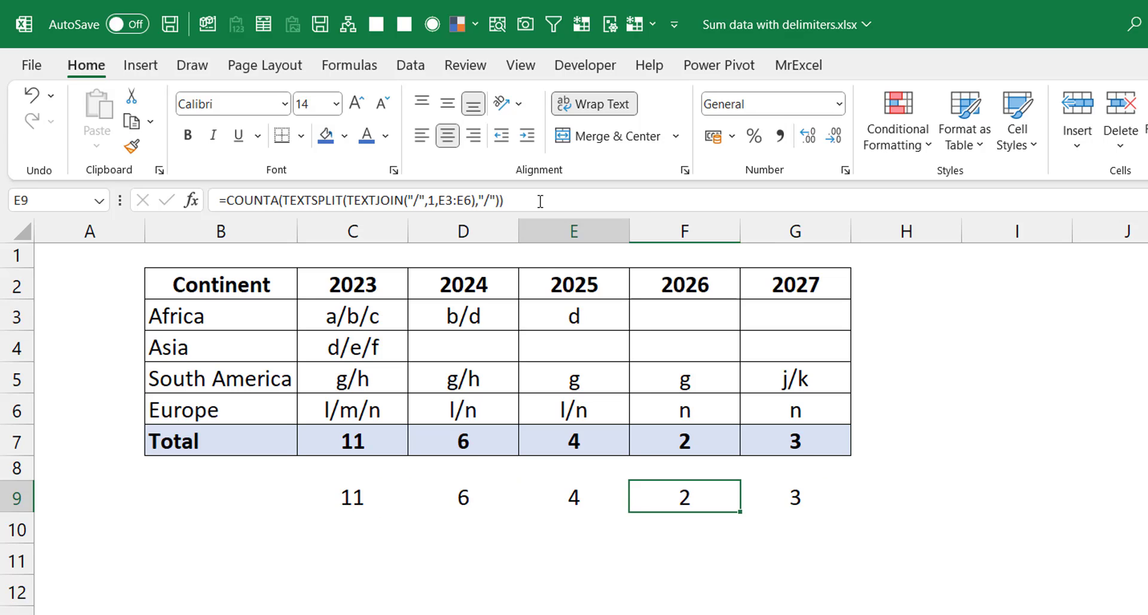
{"action": "key", "text": "Left"}
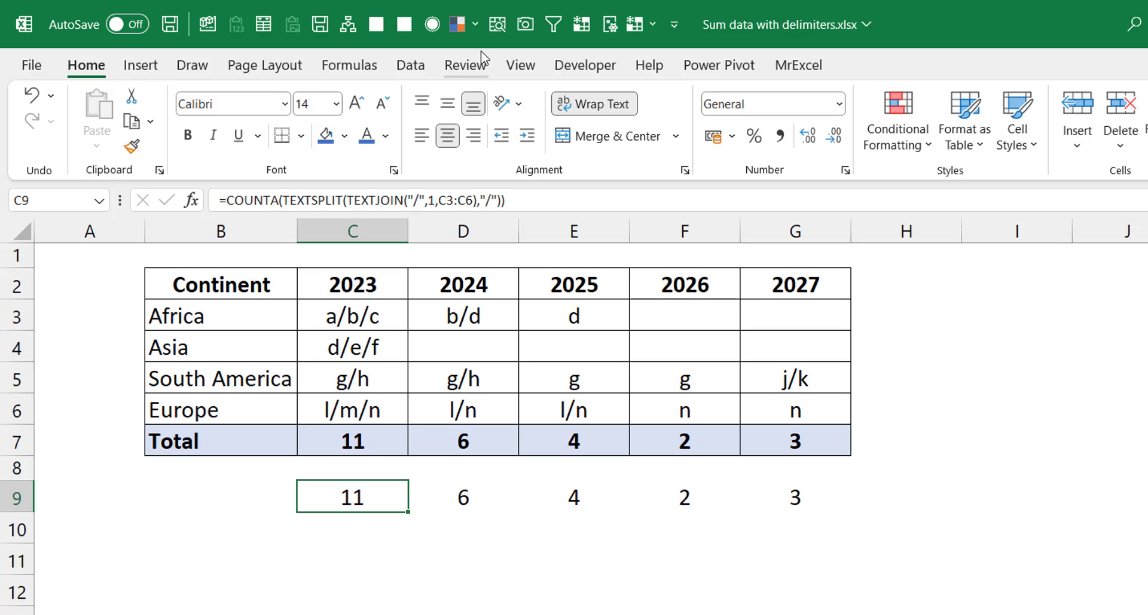
Step: Wrap the COUNTA formula in C9 in BYCOL over C3:G6 with a LAMBDA whose parameter is x
{"action": "left_click", "coordinate": [228, 203]}
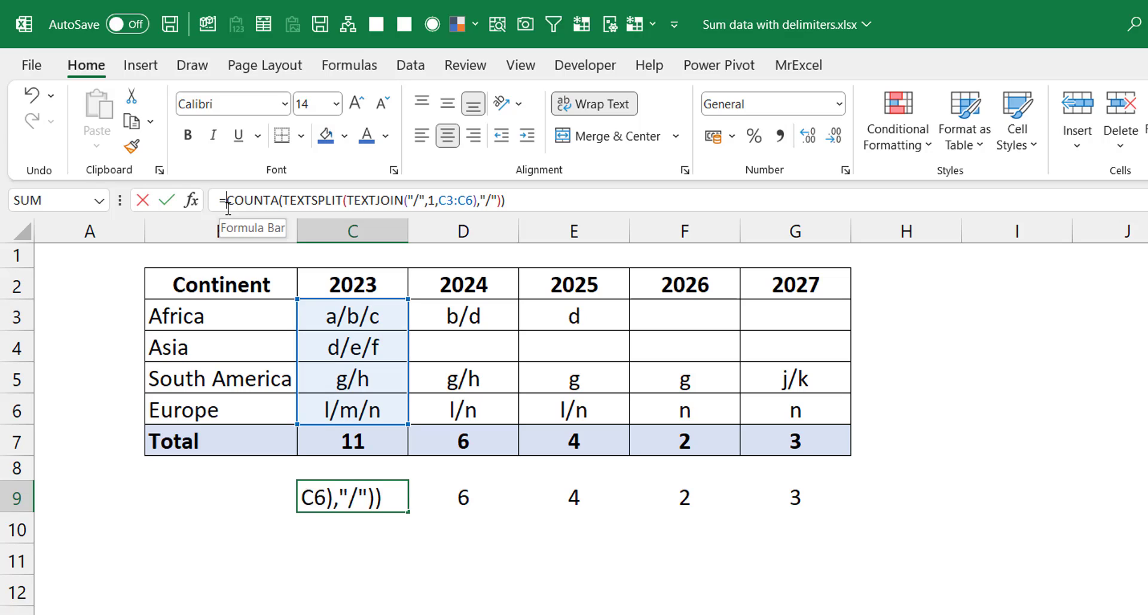
{"action": "type", "text": "BYCOL"}
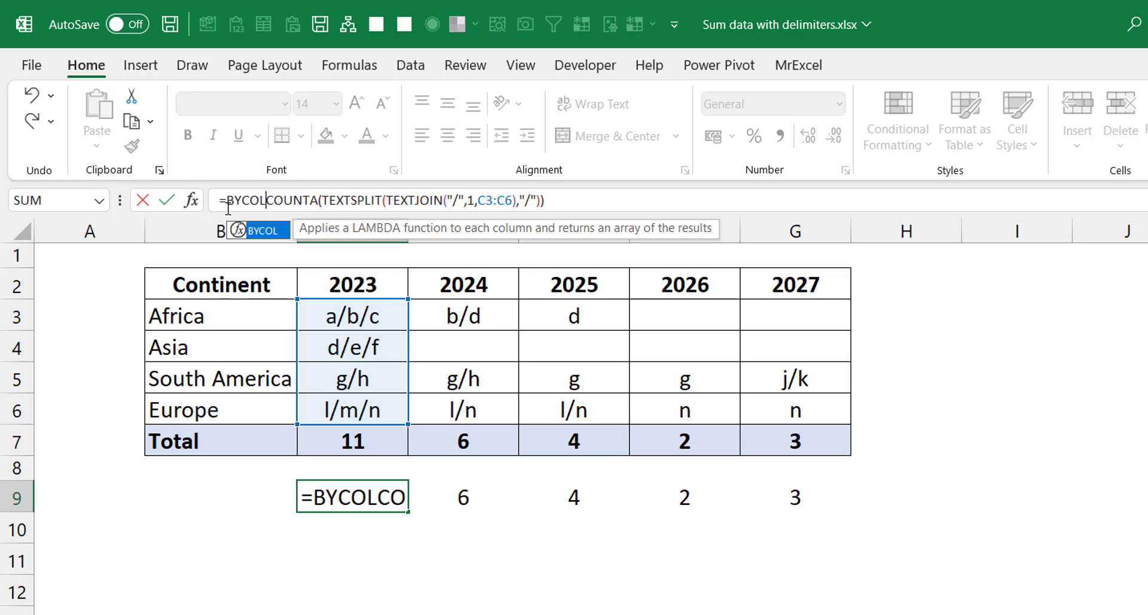
{"action": "type", "text": "("}
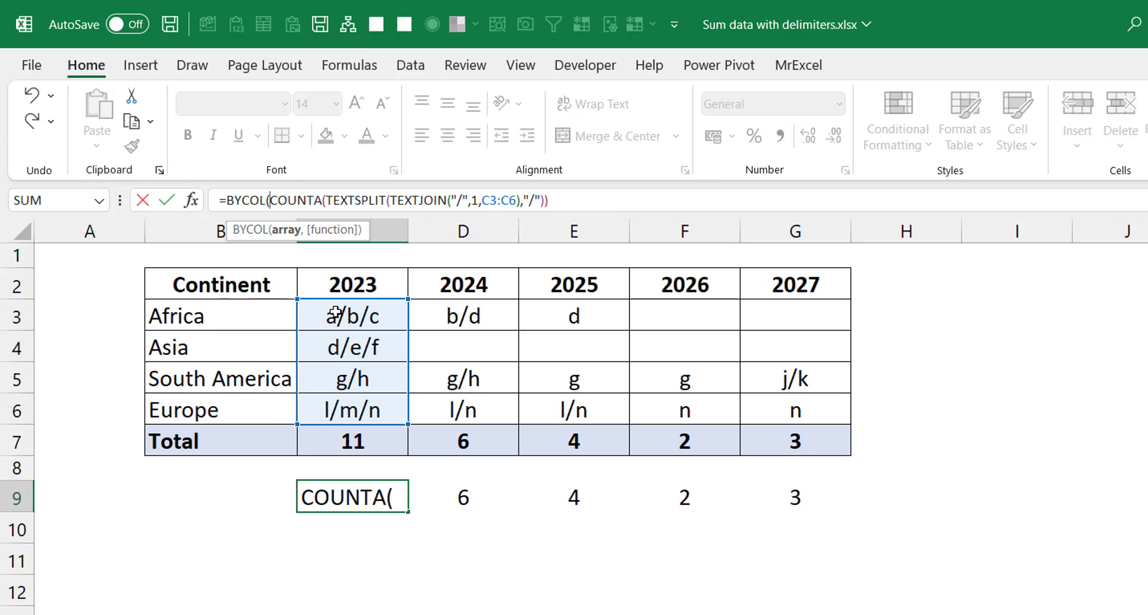
{"action": "left_click_drag", "start_coordinate": [341, 311], "coordinate": [758, 404]}
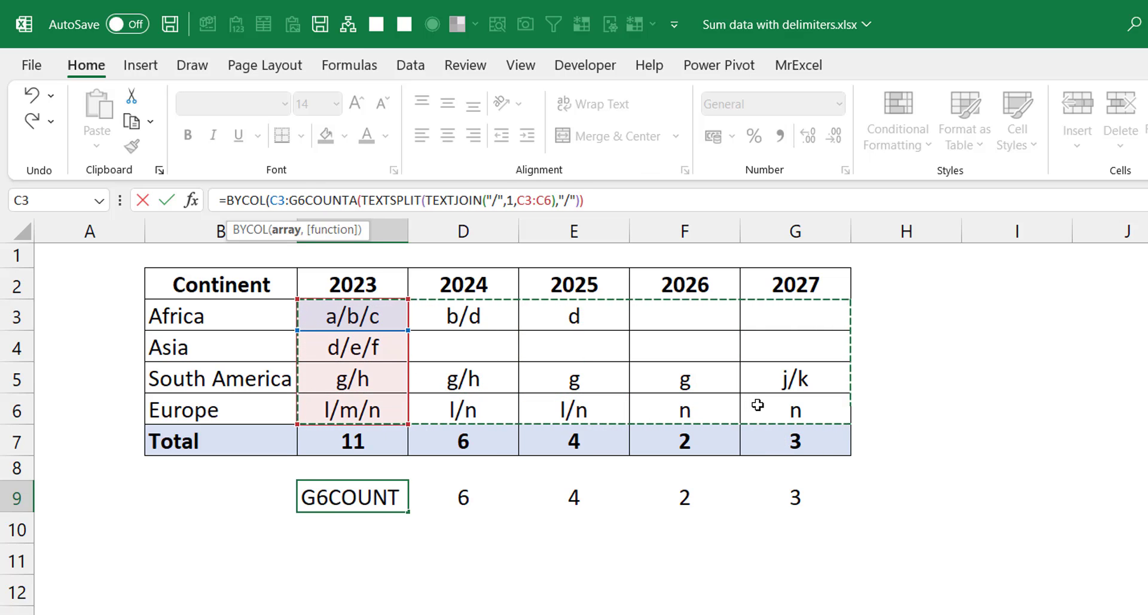
{"action": "type", "text": ","}
{"action": "type", "text": "lambda"}
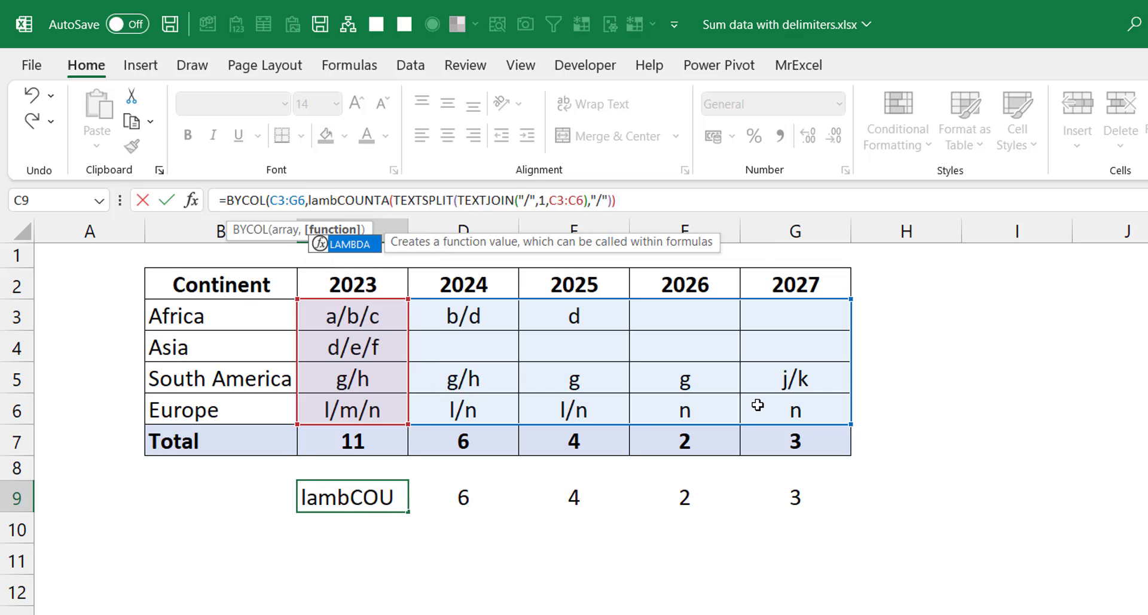
{"action": "key", "text": "Tab"}
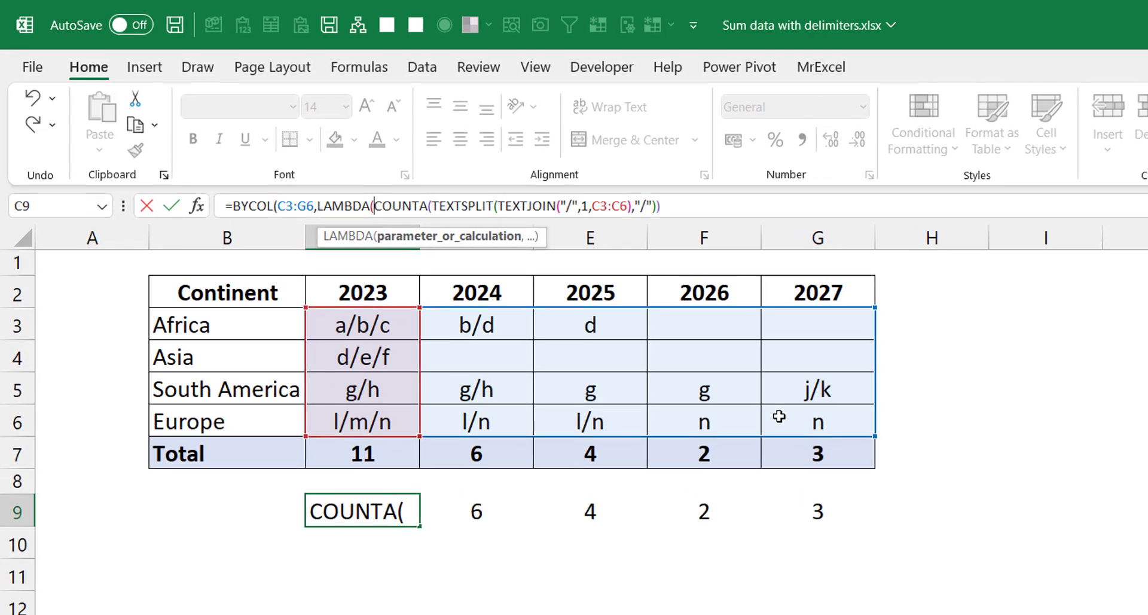
{"action": "type", "text": "x"}
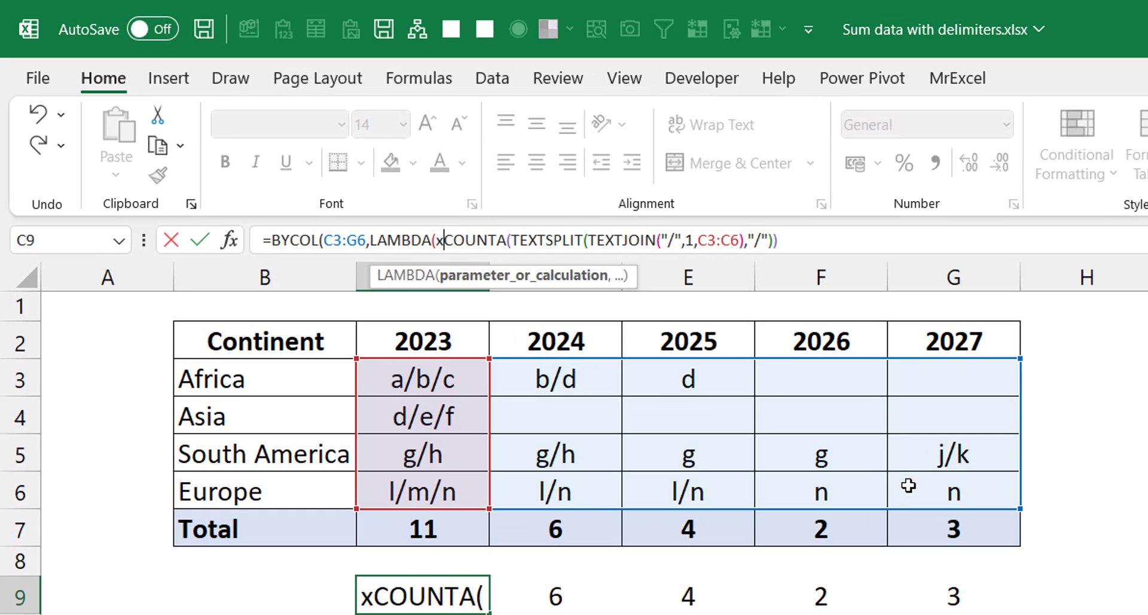
{"action": "type", "text": ","}
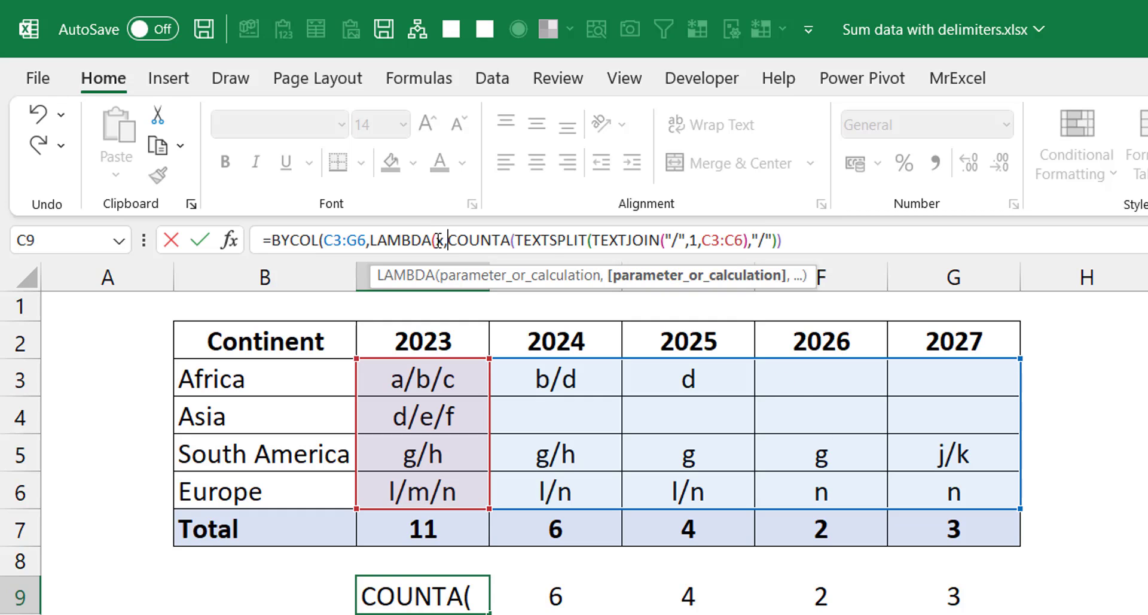
Step: Replace C3:C6 with x inside TEXTJOIN and complete C9 as =BYCOL(C3:G6,LAMBDA(x,COUNTA(TEXTSPLIT(TEXTJOIN("/",1,x),"/"))))
{"action": "left_click", "coordinate": [733, 240]}
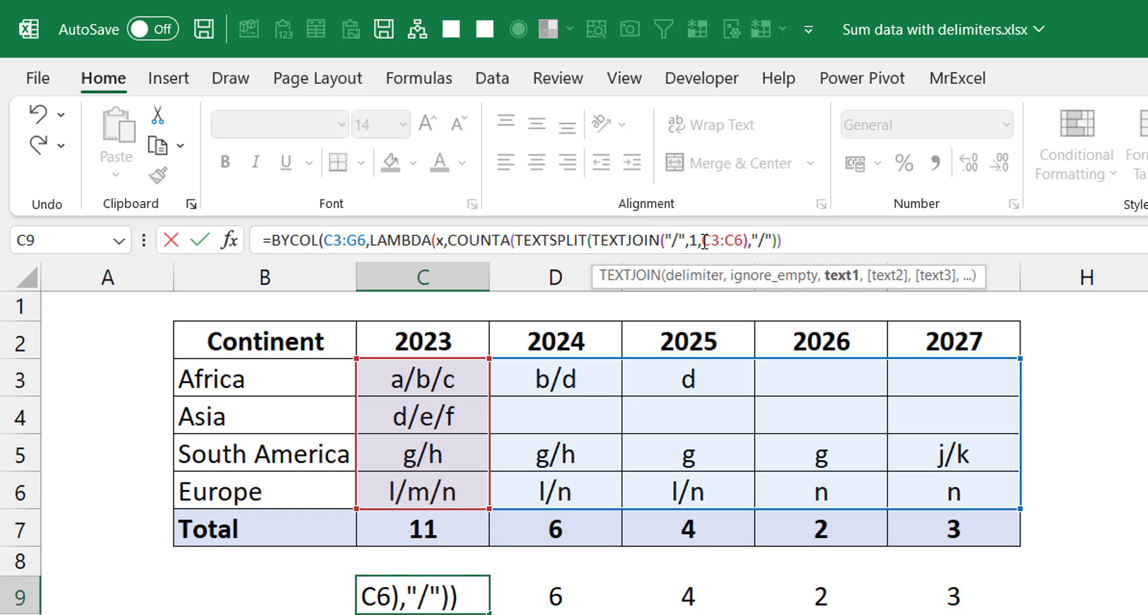
{"action": "left_click_drag", "start_coordinate": [705, 241], "coordinate": [745, 241]}
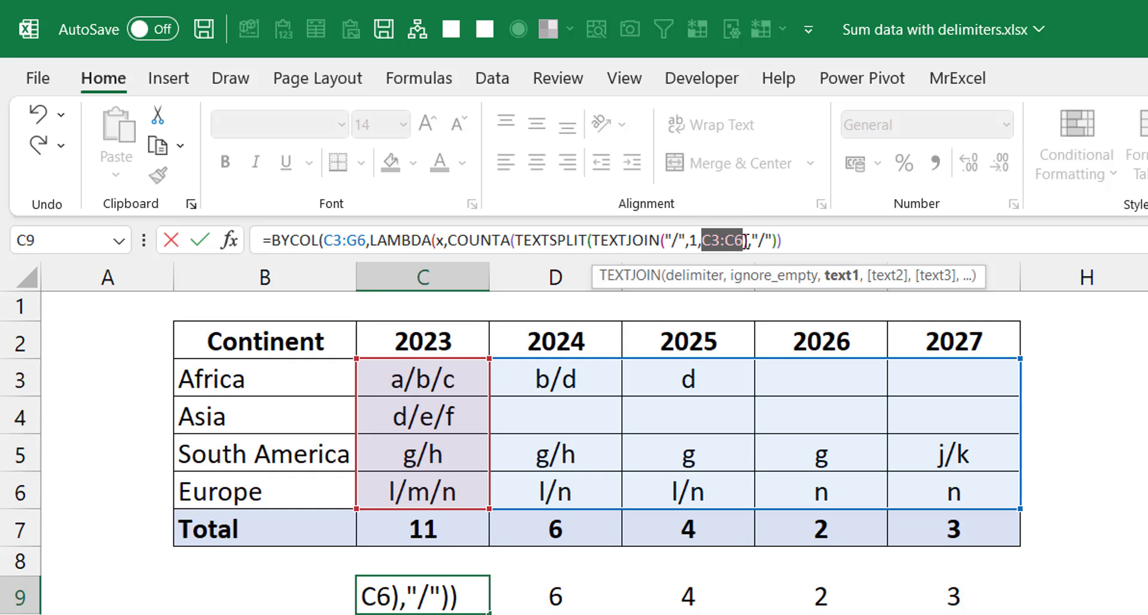
{"action": "type", "text": "x"}
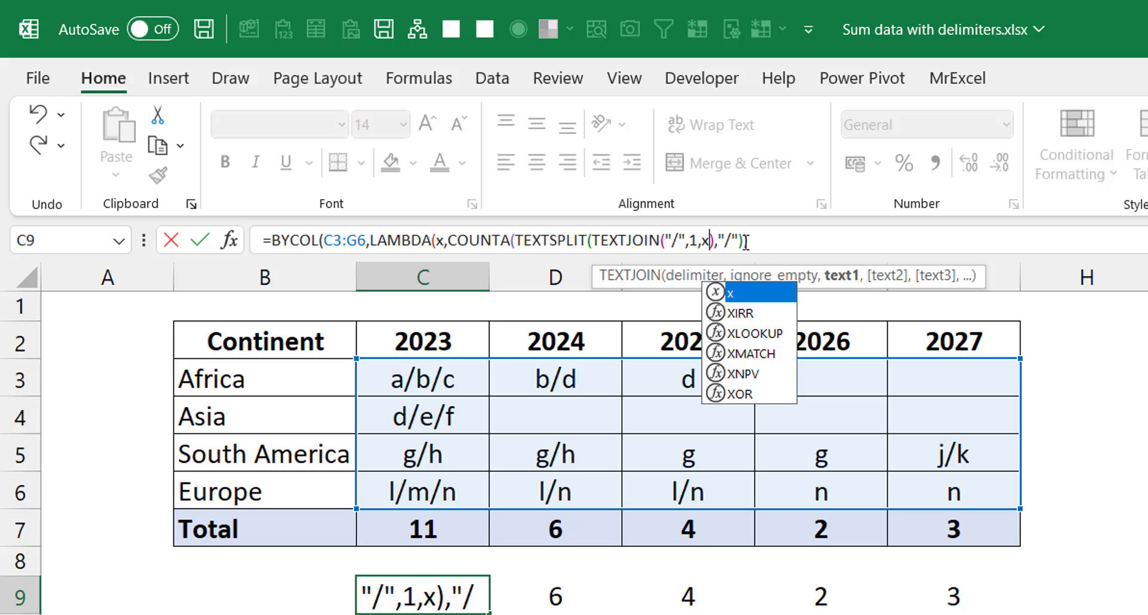
{"action": "left_click", "coordinate": [816, 233]}
{"action": "type", "text": ")"}
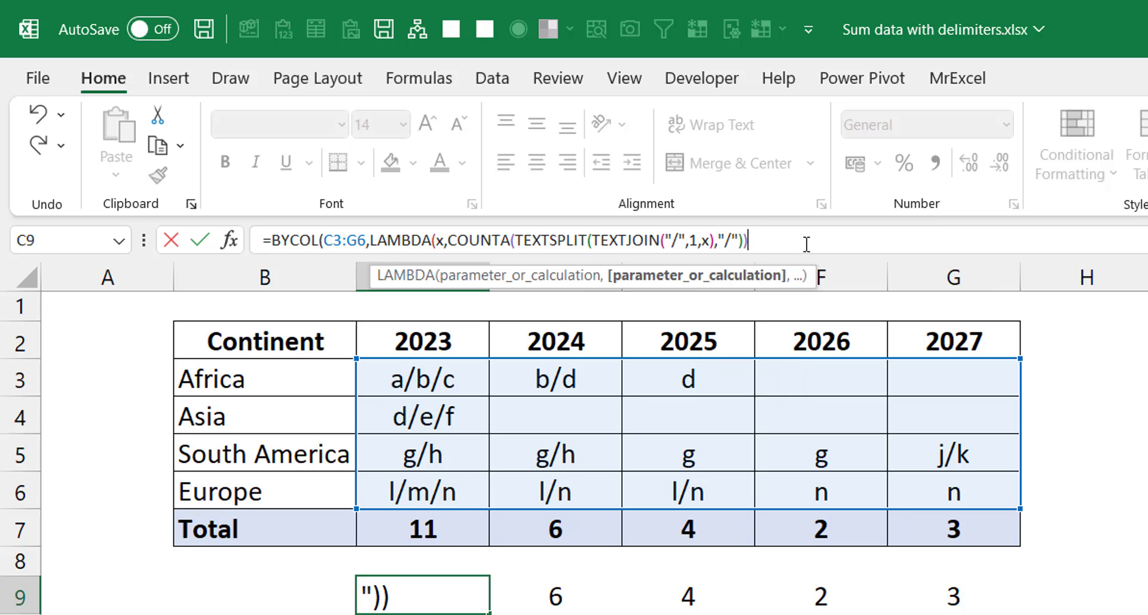
{"action": "type", "text": ")"}
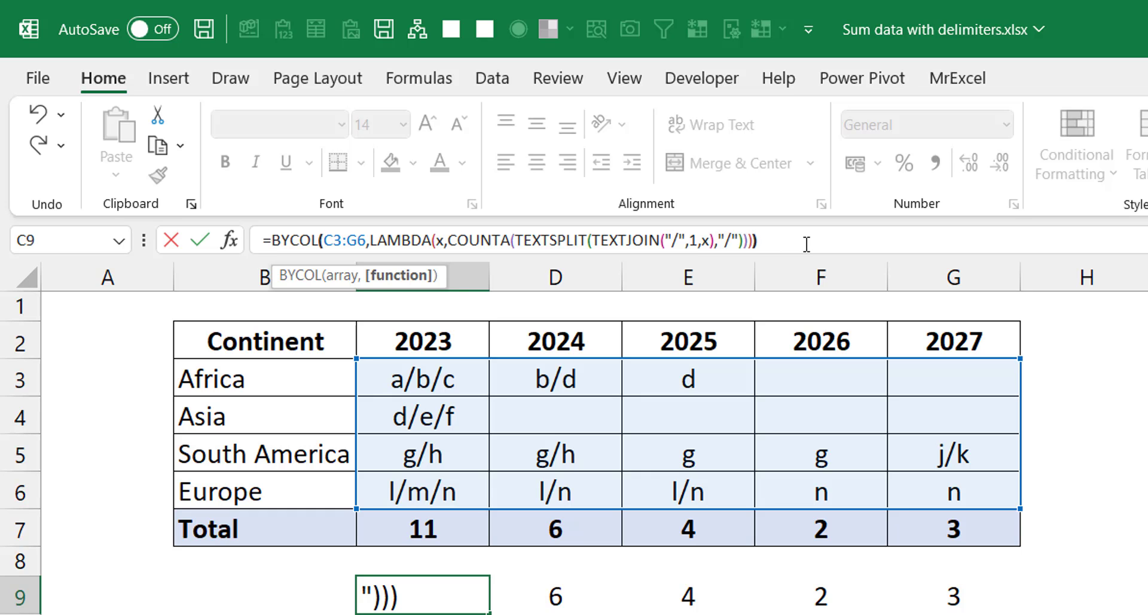
{"action": "type", "text": ")"}
{"action": "key", "text": "ctrl+Return"}
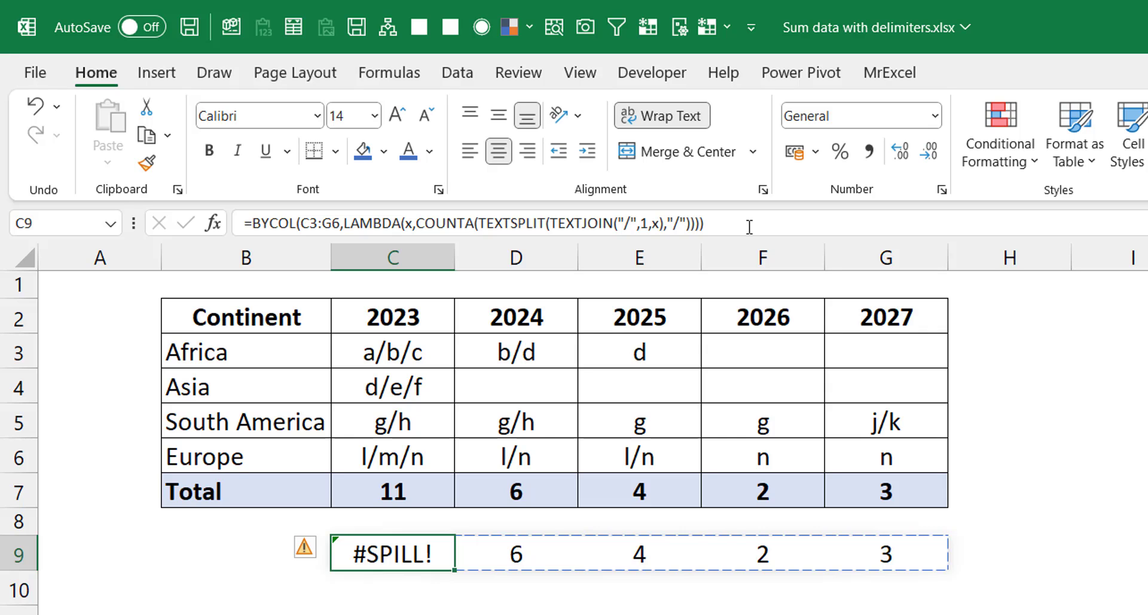
Step: Clear the old COUNTA formulas from D9:G9 so the BYCOL formula in C9 can spill
{"action": "key", "text": "Right"}
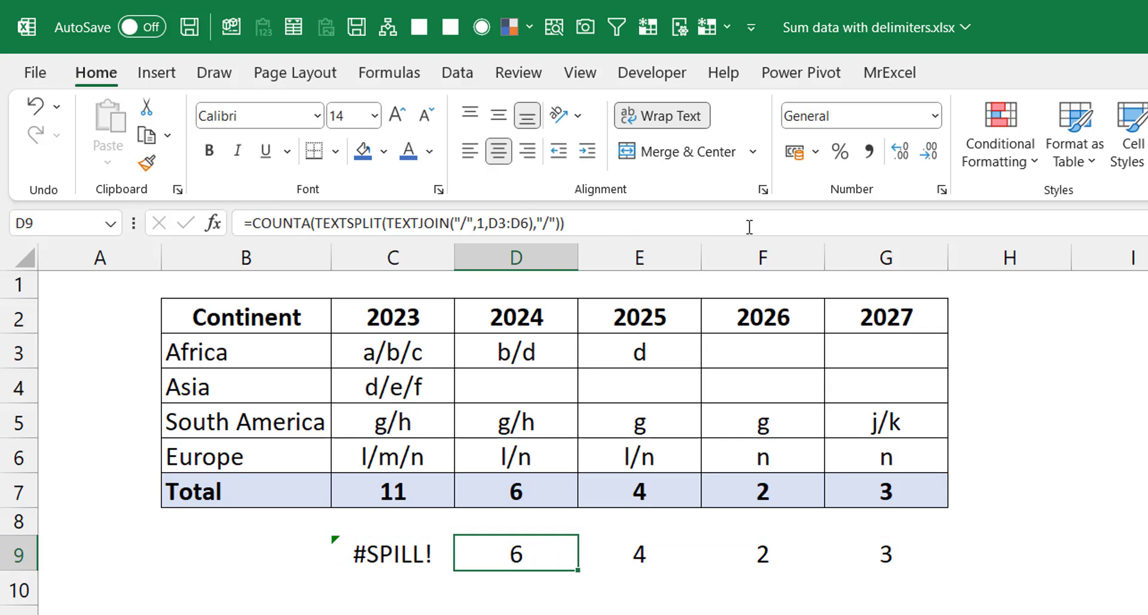
{"action": "key", "text": "ctrl+shift+Right"}
{"action": "key", "text": "Delete"}
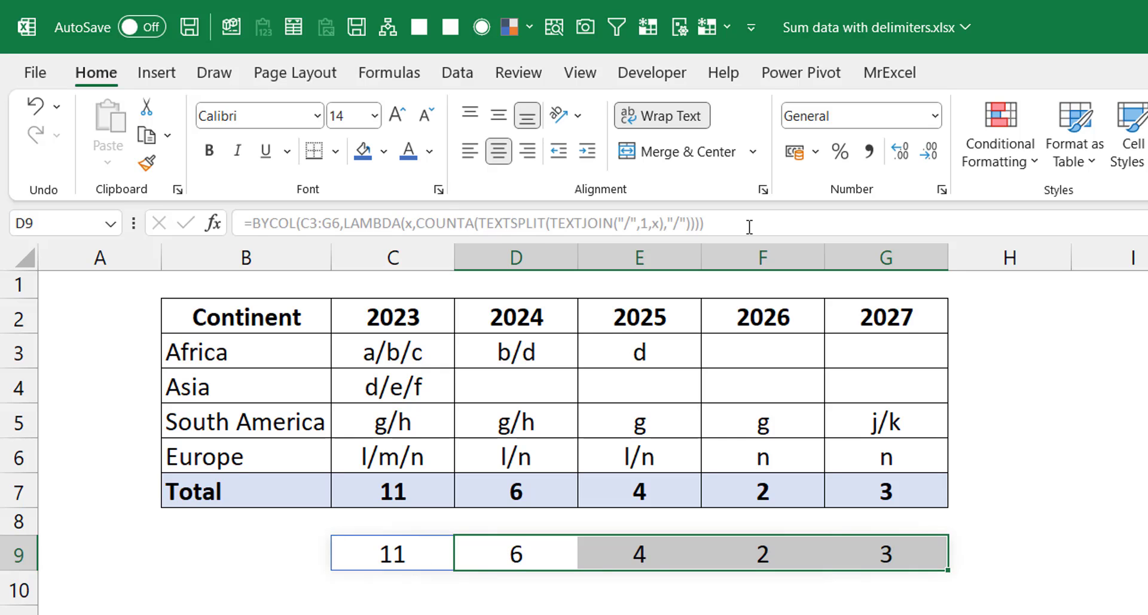
{"action": "key", "text": "Left"}
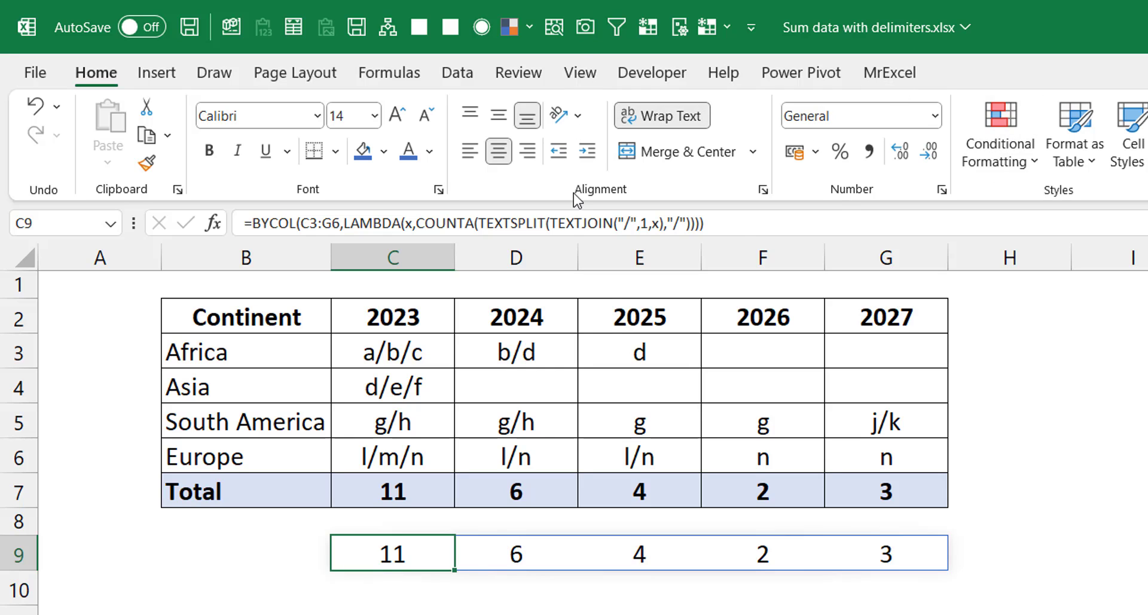
Step: Enter t/y for Asia in 2025 (E4) to test the spilled count against the total in E7
{"action": "left_click", "coordinate": [643, 387]}
{"action": "type", "text": "t/"}
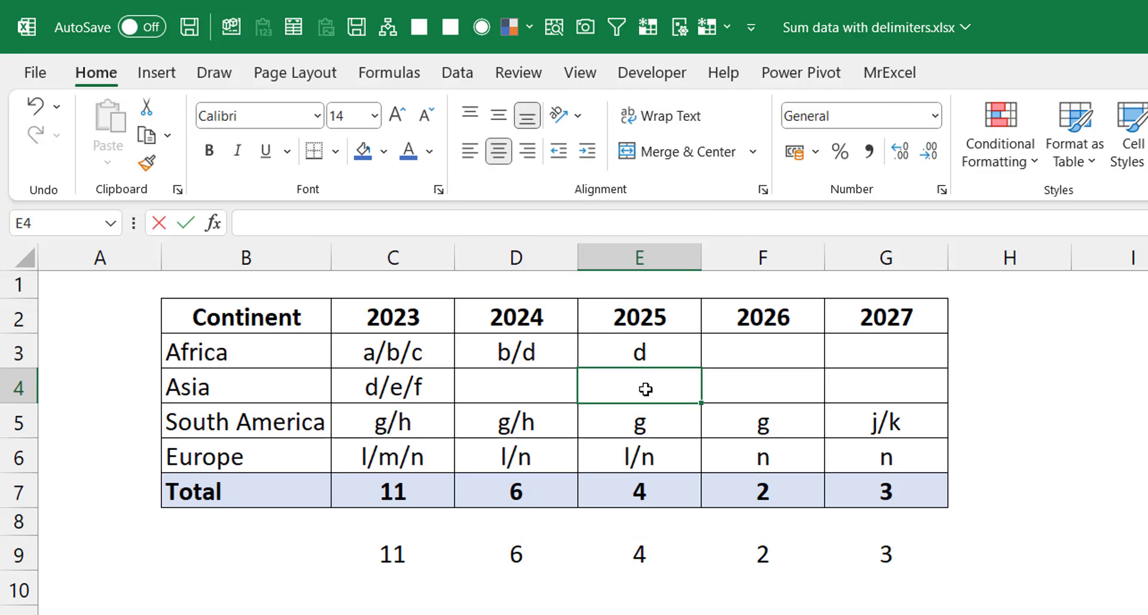
{"action": "type", "text": "y"}
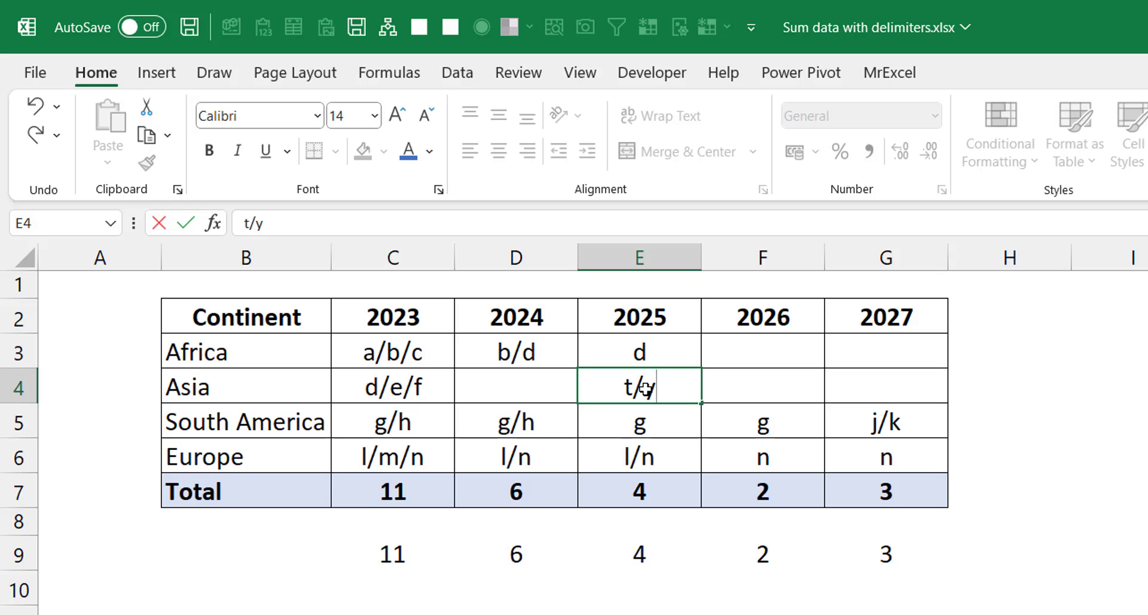
{"action": "key", "text": "ctrl+Return"}
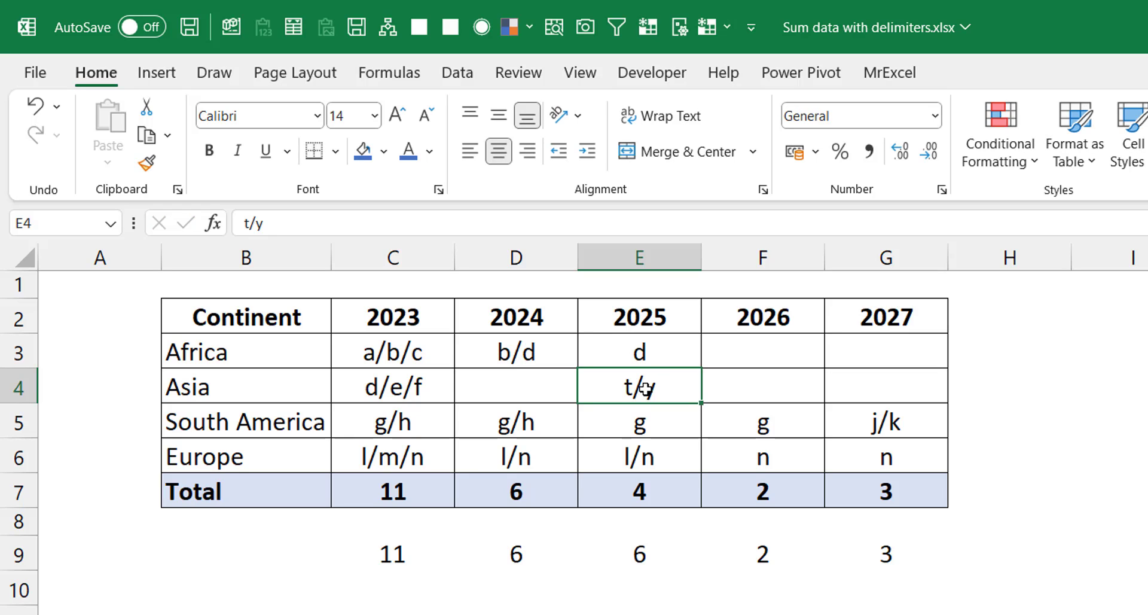
{"action": "key", "text": "Down"}
{"action": "key", "text": "Down"}
{"action": "key", "text": "Down"}
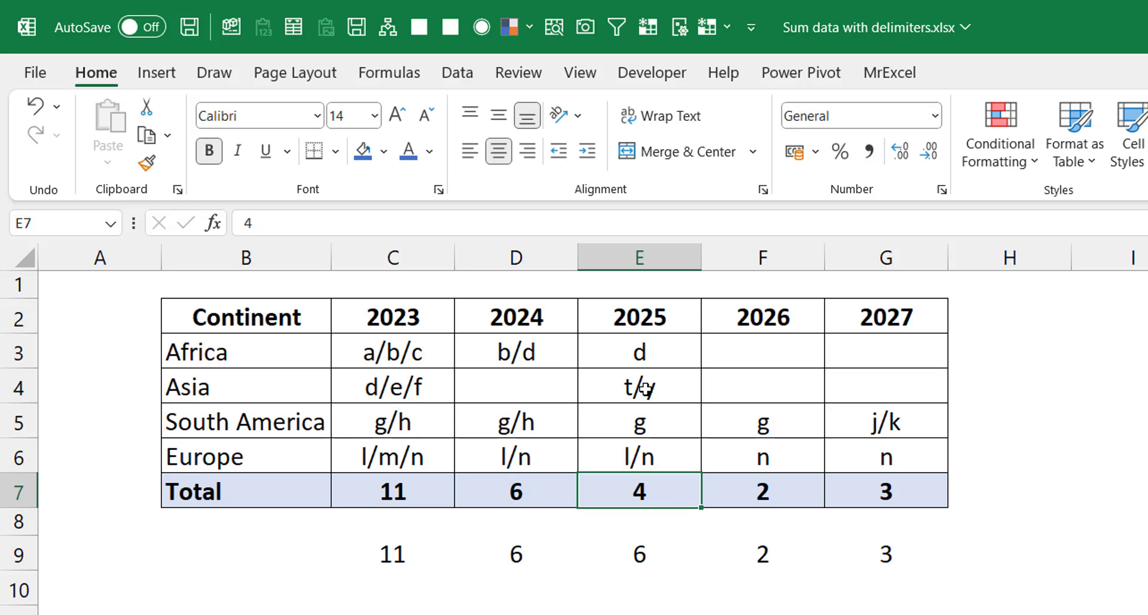
Step: Clear the test entry for Asia in 2025 (E4)
{"action": "key", "text": "Up"}
{"action": "key", "text": "Up"}
{"action": "key", "text": "Up"}
{"action": "key", "text": "Delete"}
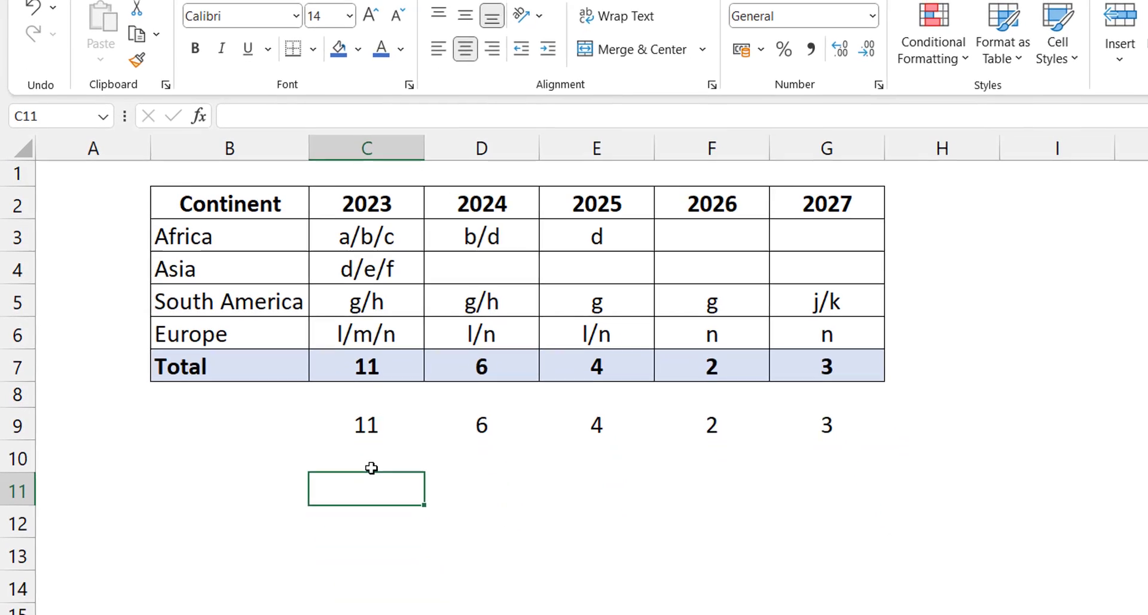
Step: Enter =COUNTA(TEXTSPLIT(C3,"/")) in C11 to count the items of a single cell
{"action": "type", "text": "="}
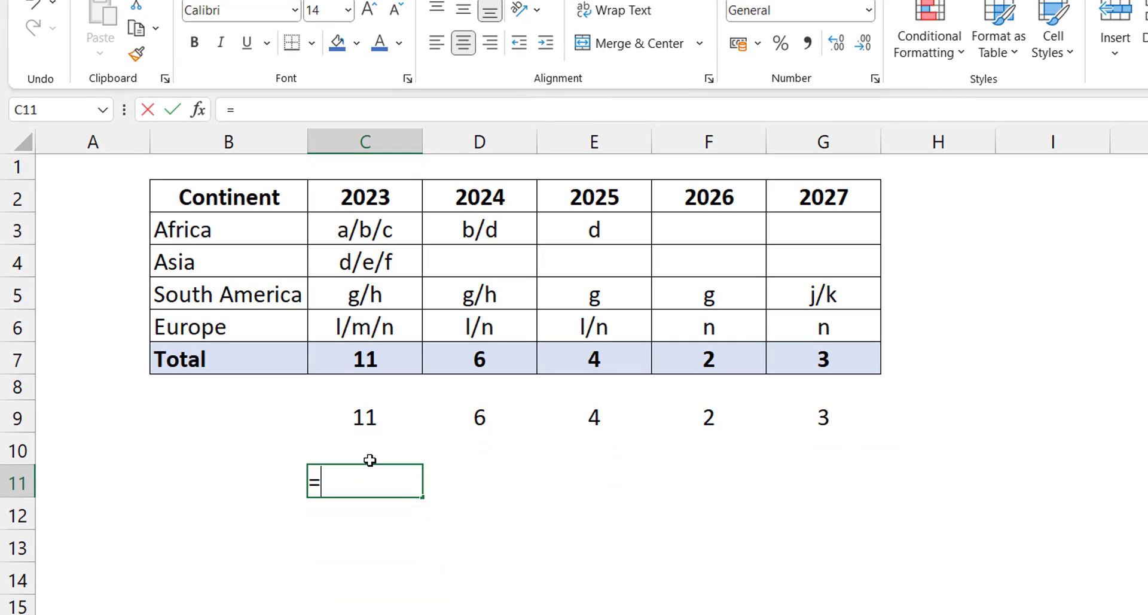
{"action": "type", "text": "counta"}
{"action": "key", "text": "Tab"}
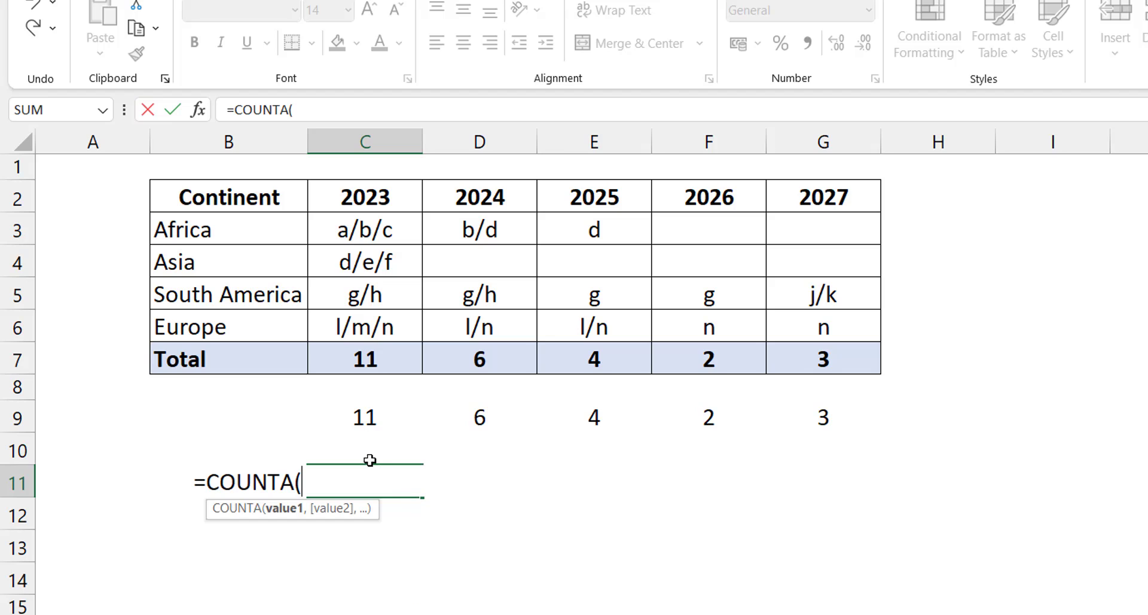
{"action": "type", "text": "texts"}
{"action": "key", "text": "Tab"}
{"action": "key", "text": "Up"}
{"action": "key", "text": "Up"}
{"action": "key", "text": "Up"}
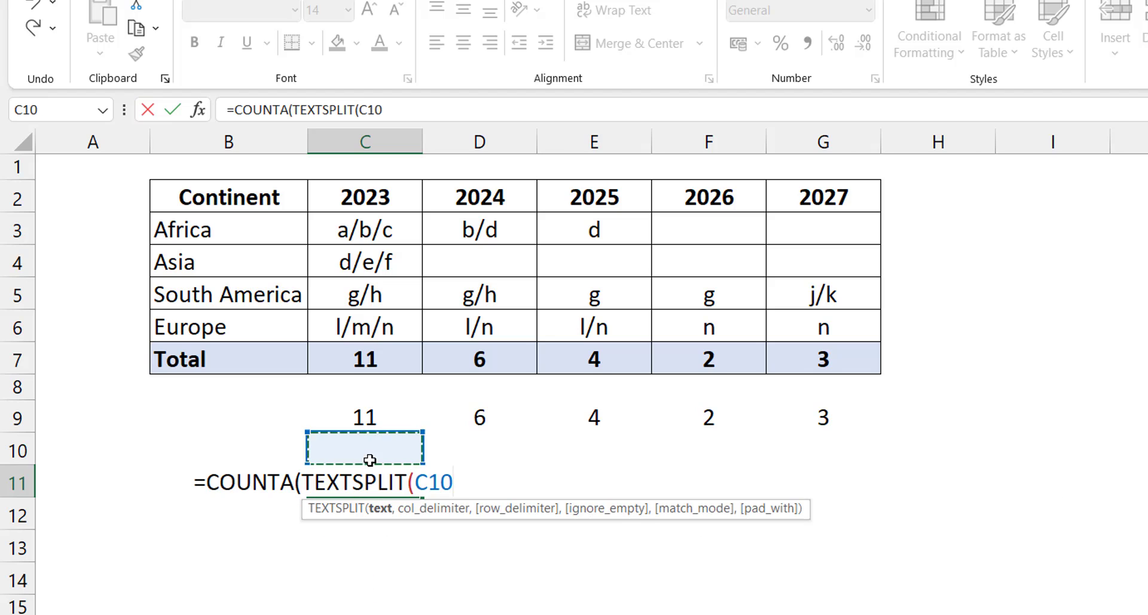
{"action": "key", "text": "Up"}
{"action": "key", "text": "Up"}
{"action": "key", "text": "Up"}
{"action": "key", "text": "Up"}
{"action": "key", "text": "Up"}
{"action": "type", "text": ",\""}
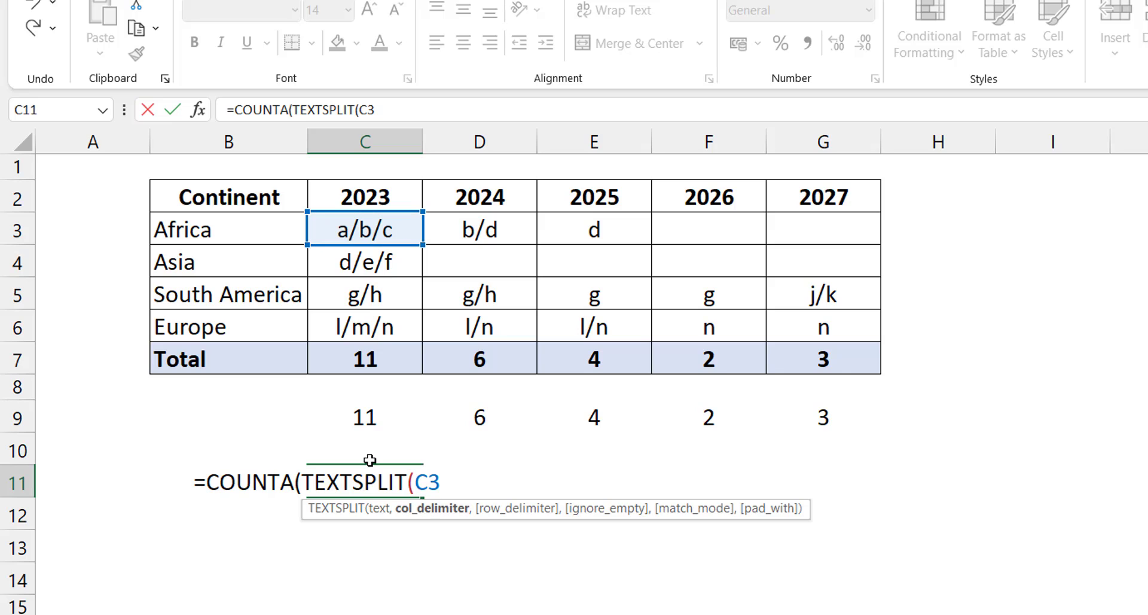
{"action": "type", "text": "/\"))"}
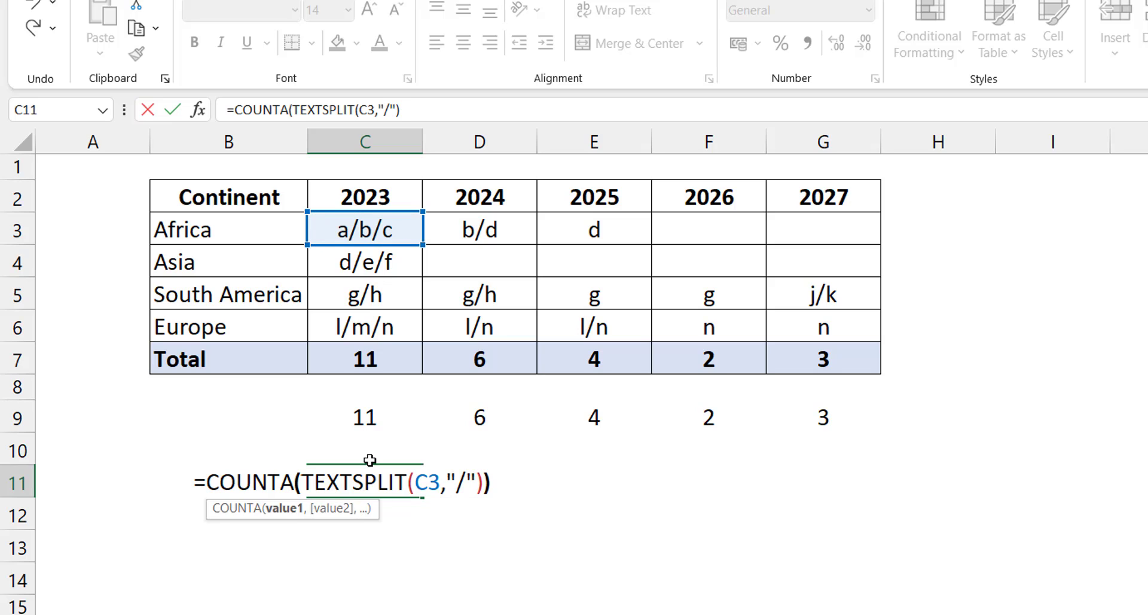
{"action": "key", "text": "ctrl+Return"}
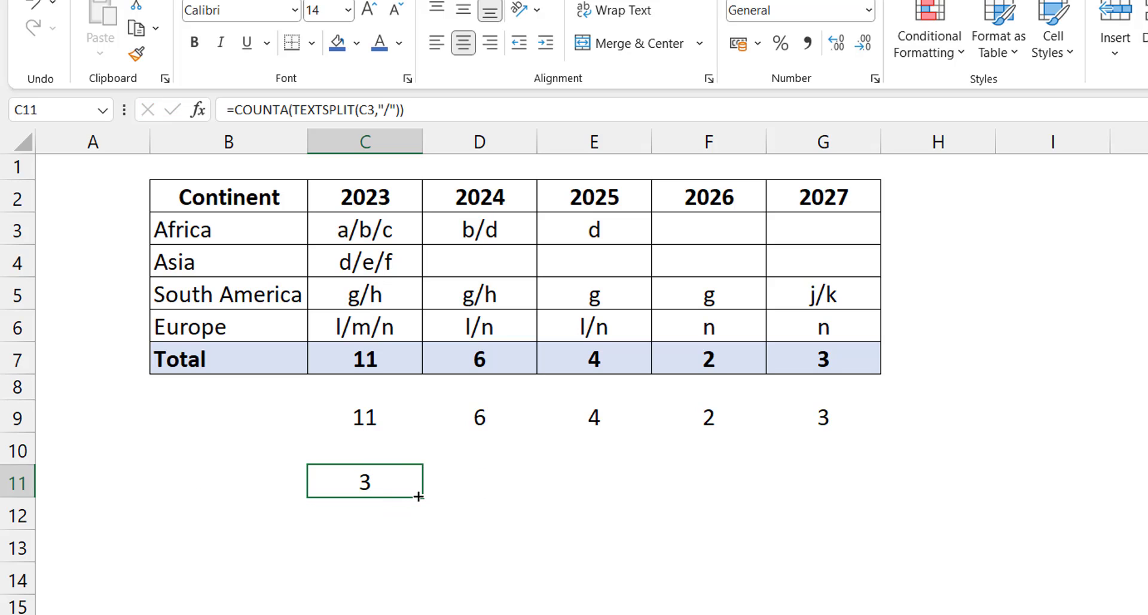
Step: Fill the COUNTA formula from C11 across to column G and down to row 15
{"action": "left_click_drag", "start_coordinate": [422, 497], "coordinate": [837, 496]}
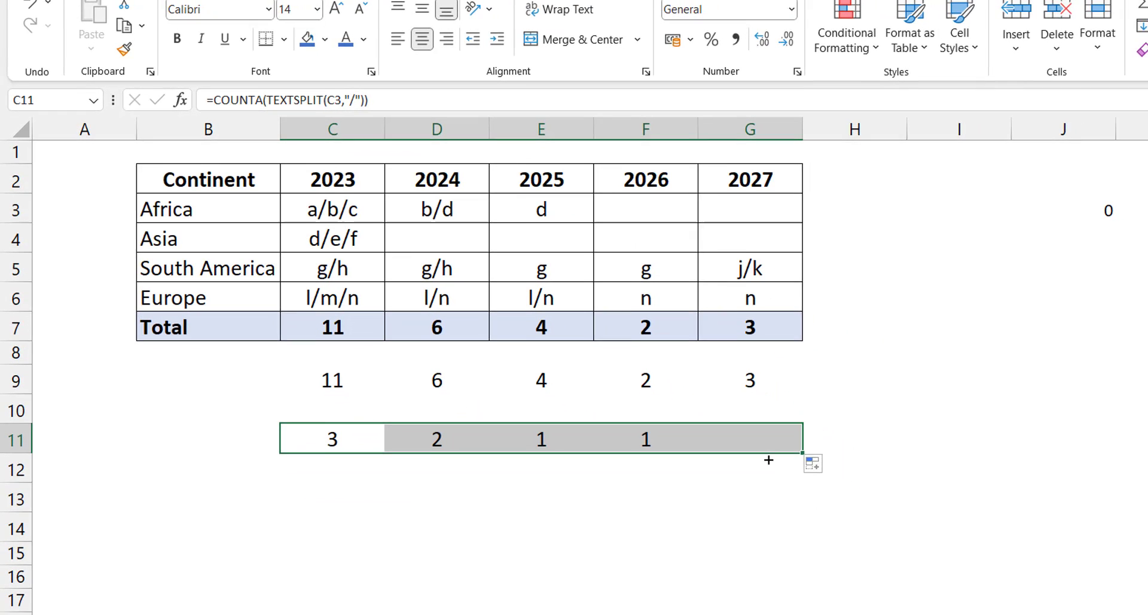
{"action": "left_click_drag", "start_coordinate": [796, 449], "coordinate": [796, 553]}
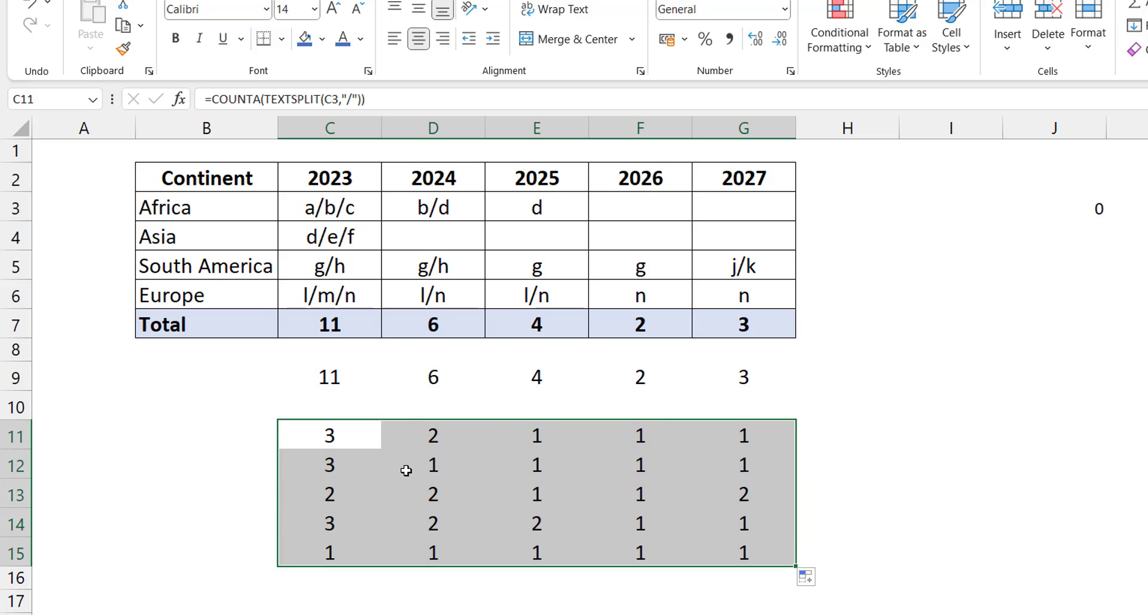
Step: Delete the block of per-cell COUNTA formulas in C11:G15
{"action": "left_click", "coordinate": [306, 438]}
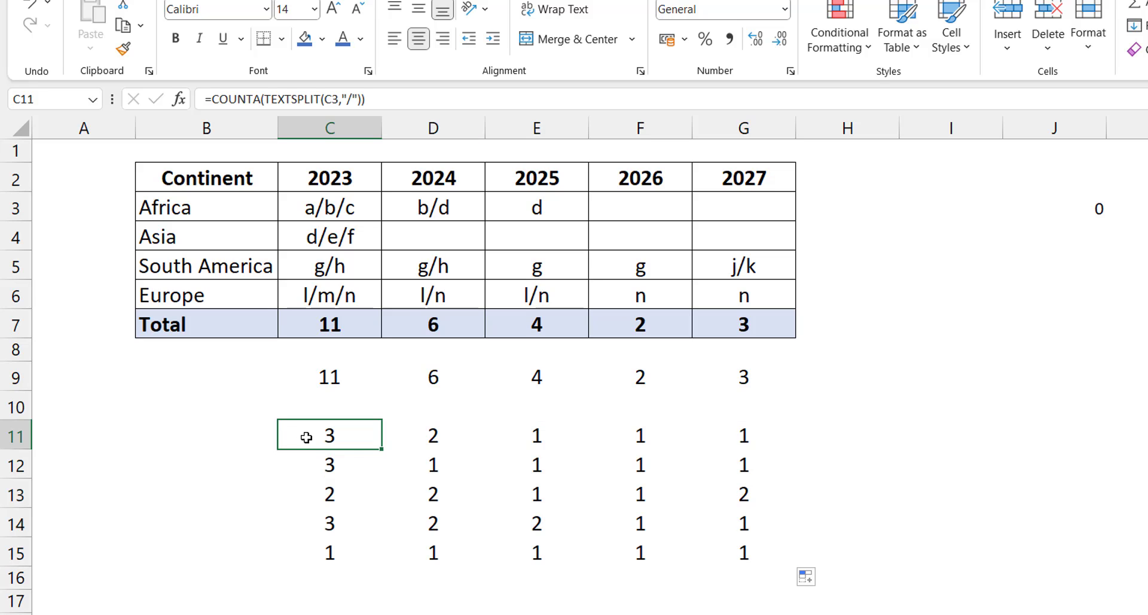
{"action": "key", "text": "ctrl+a"}
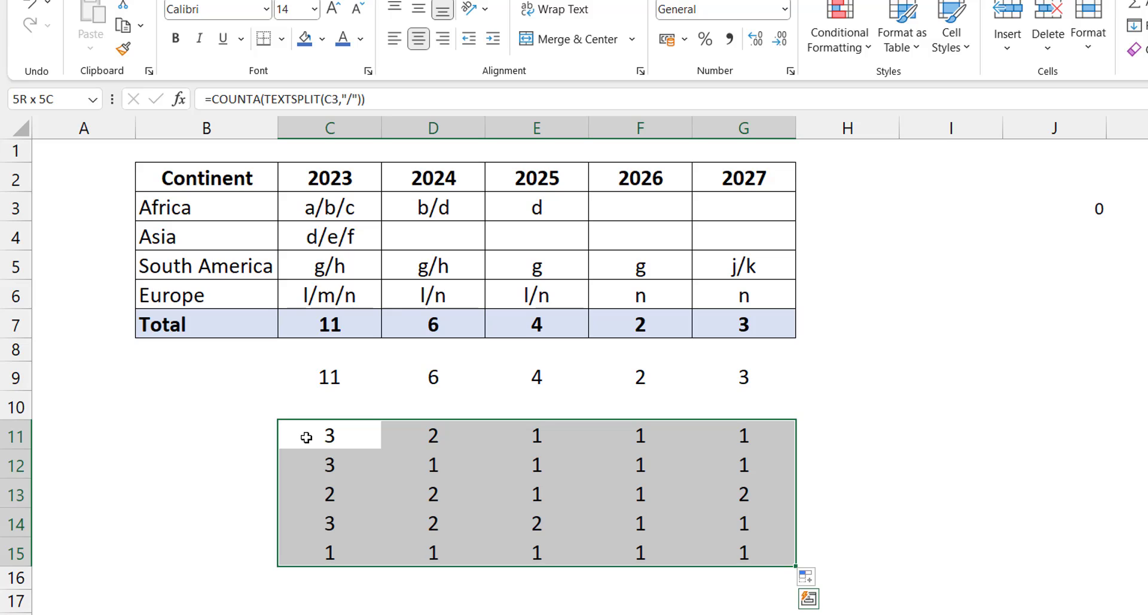
{"action": "key", "text": "Delete"}
{"action": "left_click", "coordinate": [306, 438]}
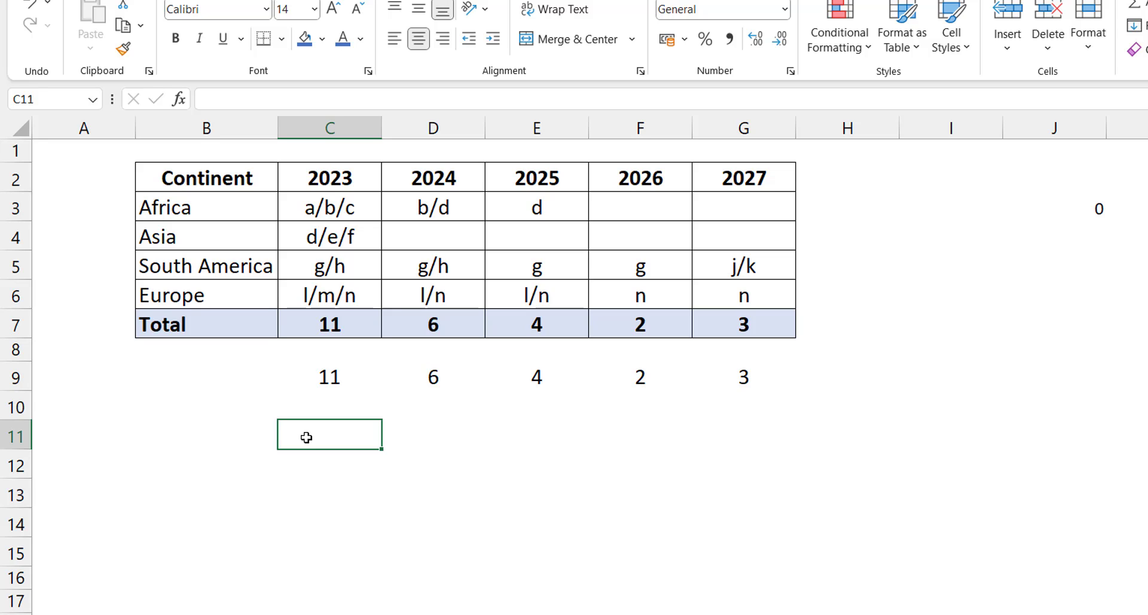
Step: Start a MAP formula in C11 with the data range C3:G6 as its array
{"action": "type", "text": "=map("}
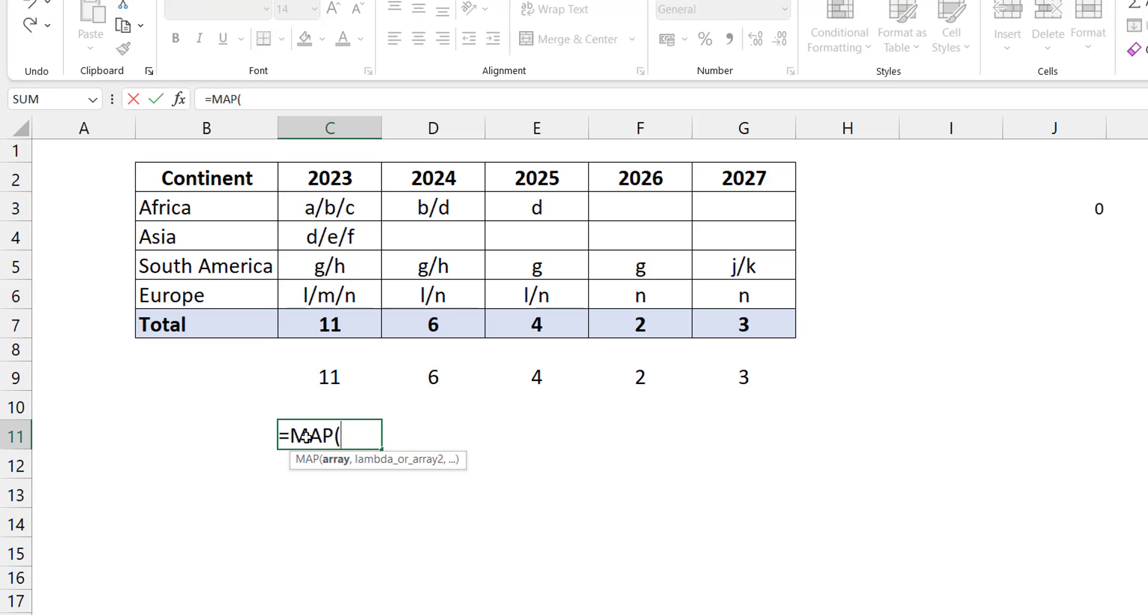
{"action": "key", "text": "Up"}
{"action": "key", "text": "Up"}
{"action": "key", "text": "Up"}
{"action": "key", "text": "Up"}
{"action": "key", "text": "Up"}
{"action": "key", "text": "Up"}
{"action": "key", "text": "Up"}
{"action": "key", "text": "Up"}
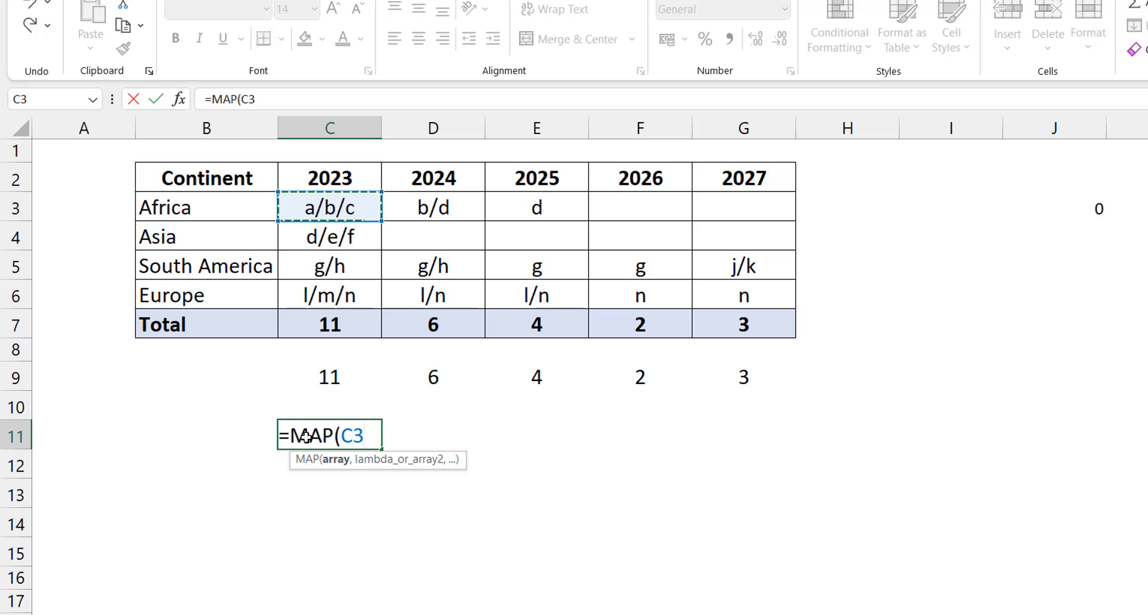
{"action": "key", "text": "shift+Right"}
{"action": "key", "text": "shift+Right"}
{"action": "key", "text": "shift+Right"}
{"action": "key", "text": "shift+Right"}
{"action": "key", "text": "shift+Down"}
{"action": "key", "text": "shift+Down"}
{"action": "key", "text": "shift+Down"}
{"action": "key", "text": "shift+Down"}
{"action": "key", "text": "shift+Up"}
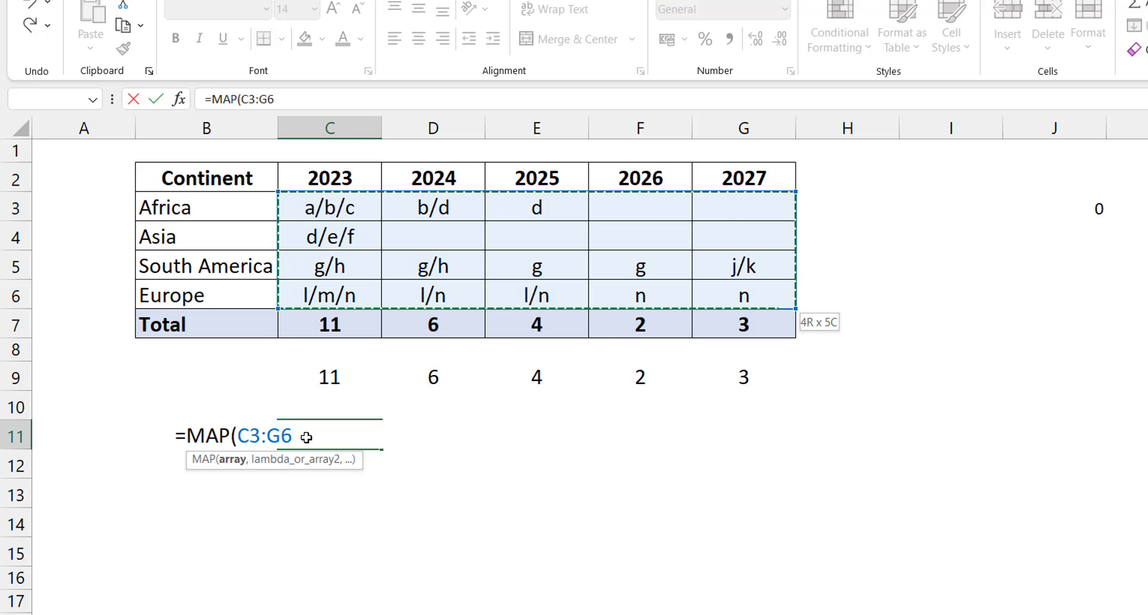
Step: Complete the MAP formula in C11 with LAMBDA(x,COUNTA(TEXTSPLIT(x,"/"))) so each cell's items are counted
{"action": "type", "text": ",l"}
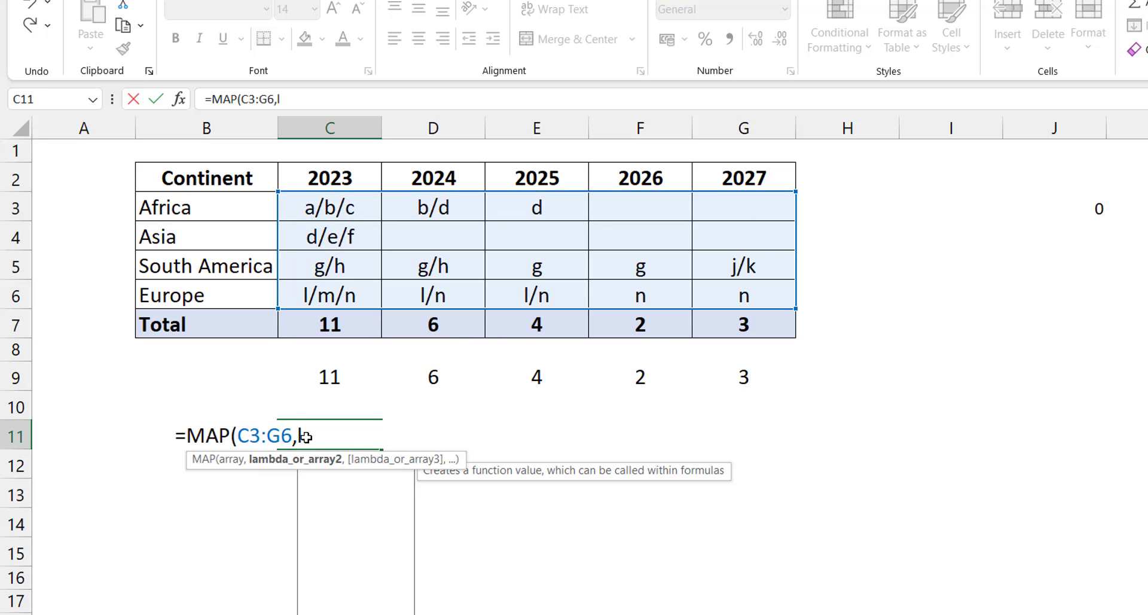
{"action": "type", "text": "ambd"}
{"action": "key", "text": "Tab"}
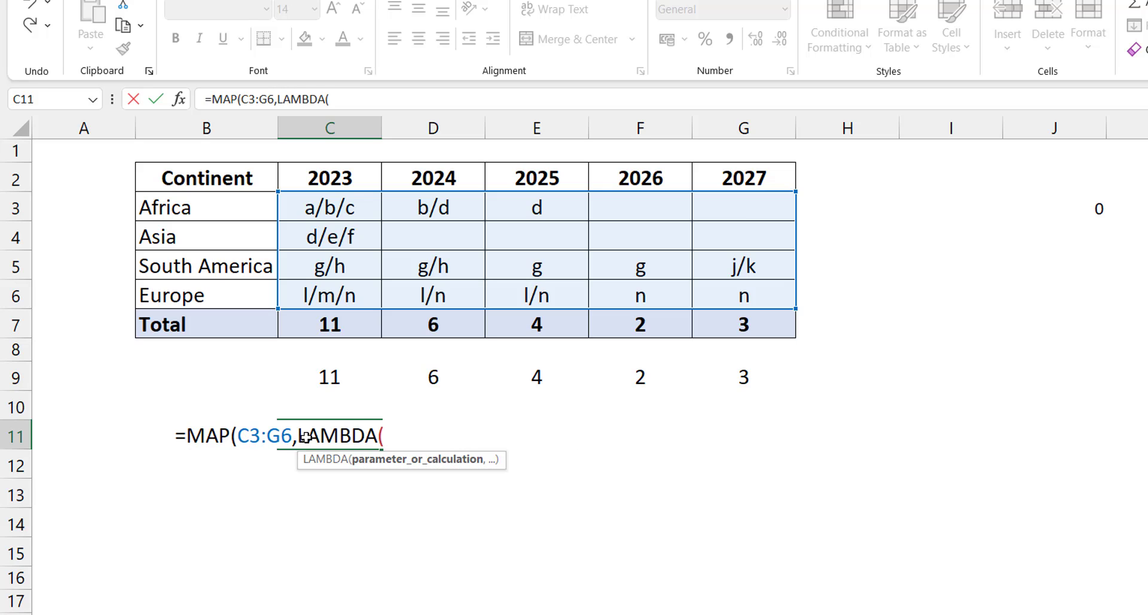
{"action": "type", "text": "x,"}
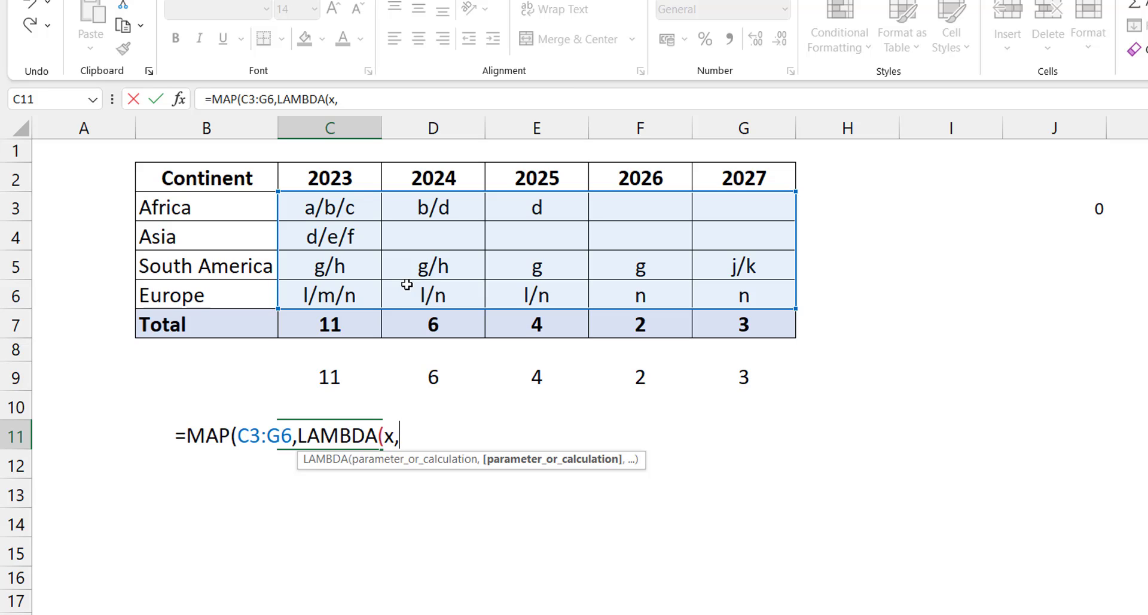
{"action": "type", "text": "counta"}
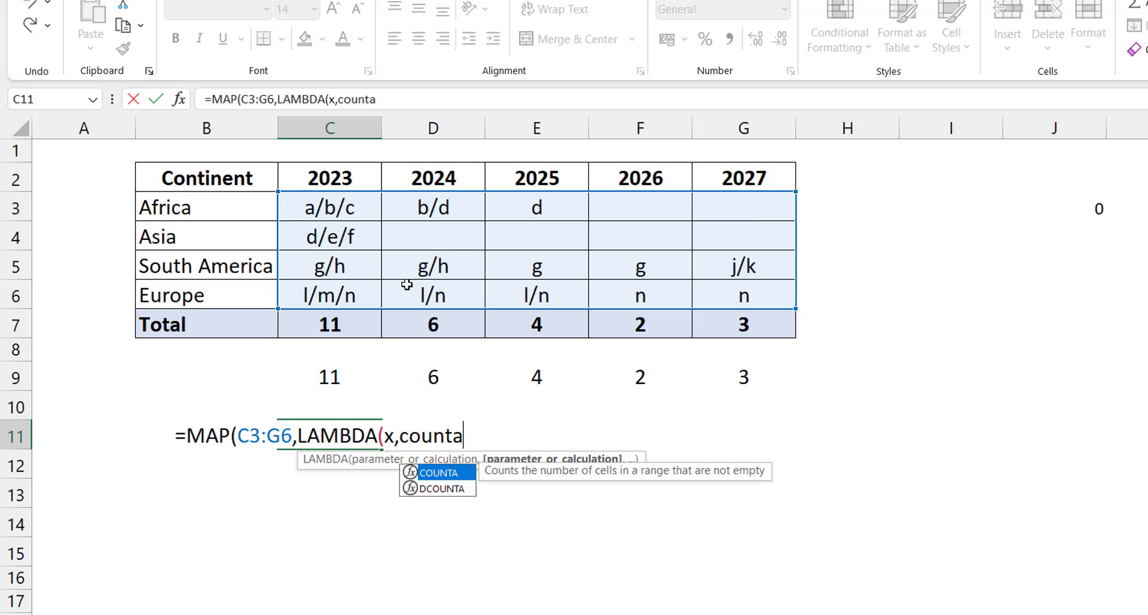
{"action": "key", "text": "Tab"}
{"action": "type", "text": "textspl"}
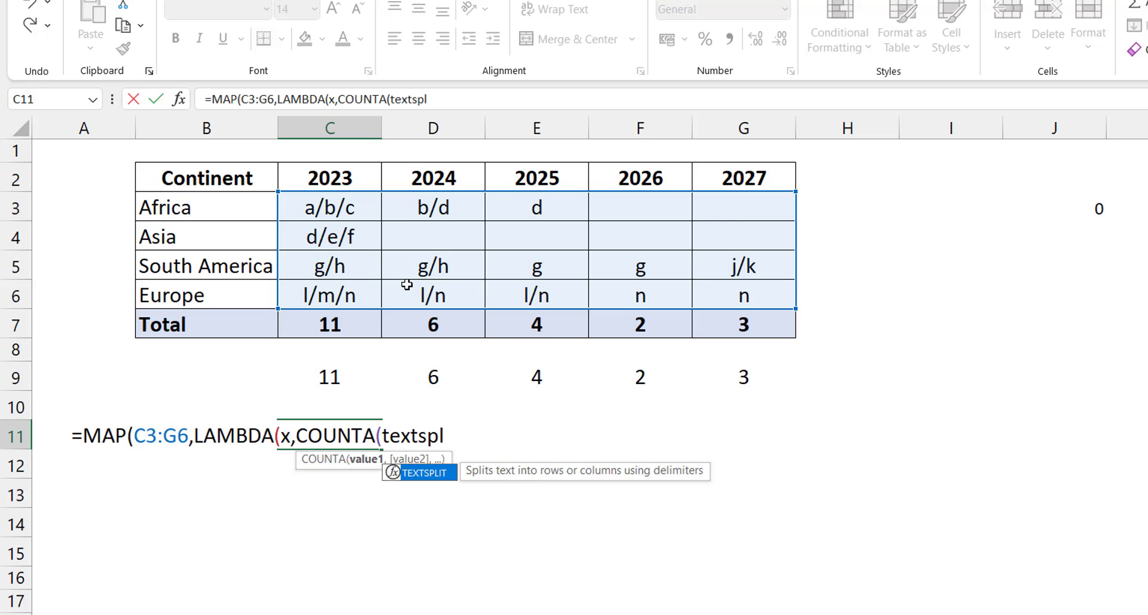
{"action": "key", "text": "Tab"}
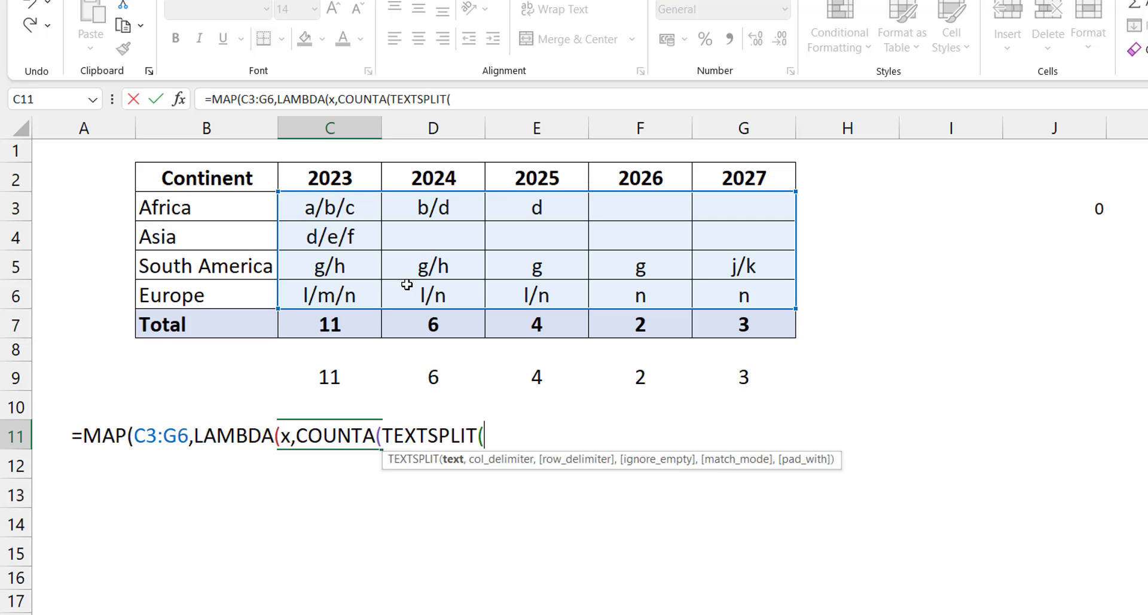
{"action": "type", "text": "x,"}
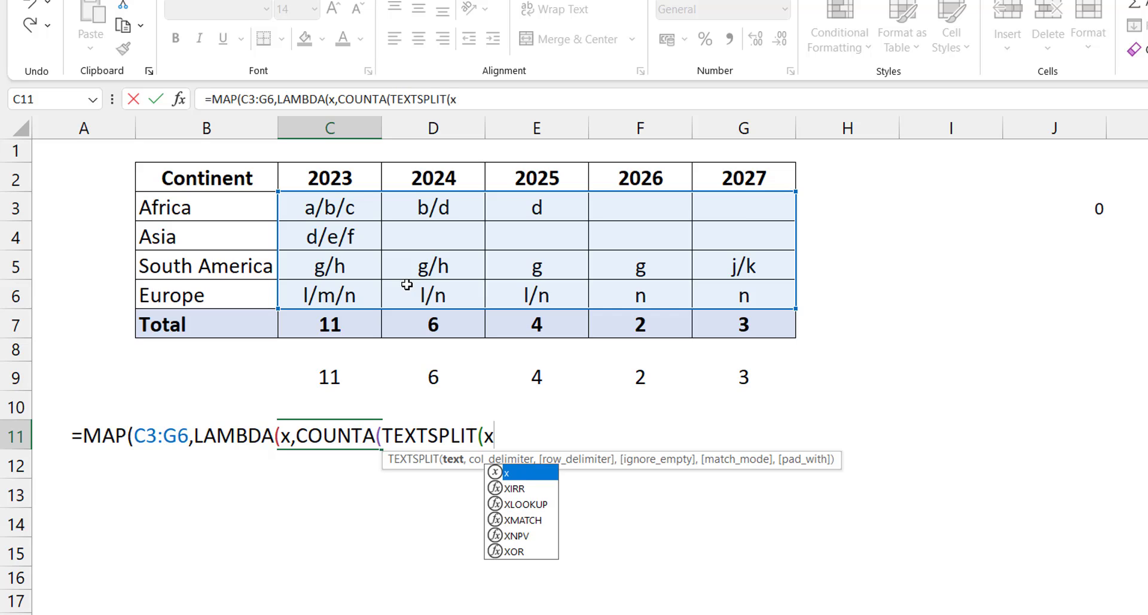
{"action": "type", "text": "\"/\")"}
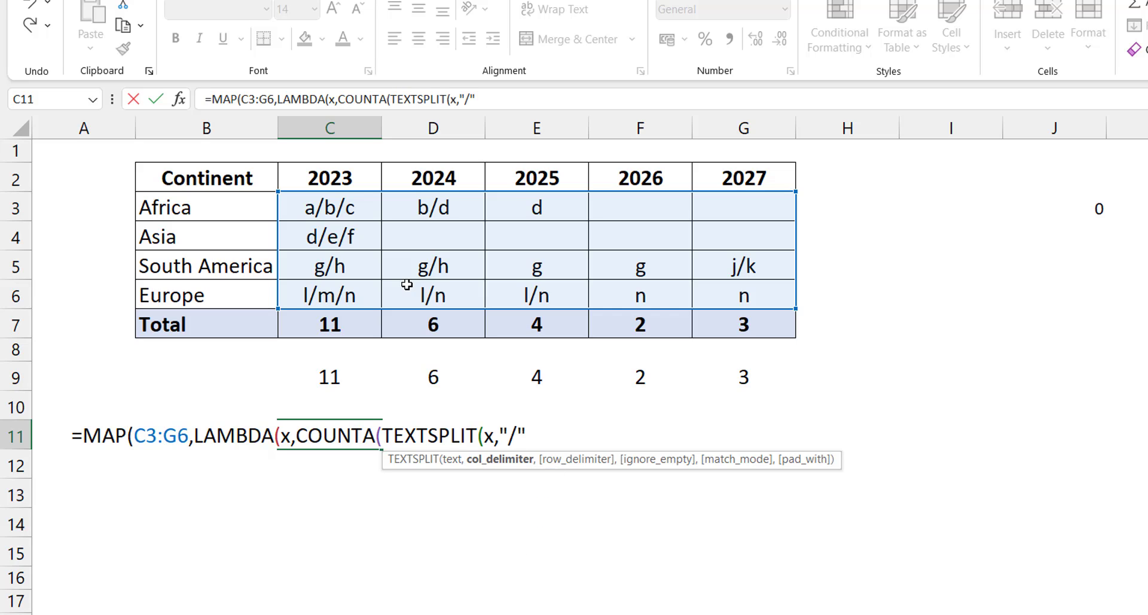
{"action": "type", "text": ")) "}
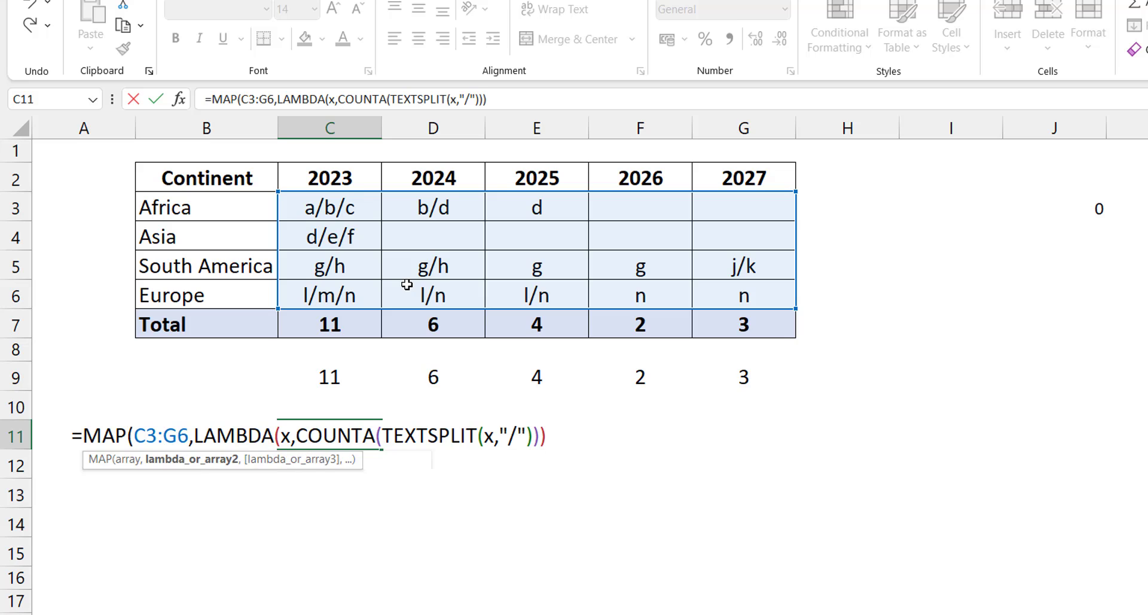
{"action": "type", "text": ")"}
{"action": "key", "text": "Return"}
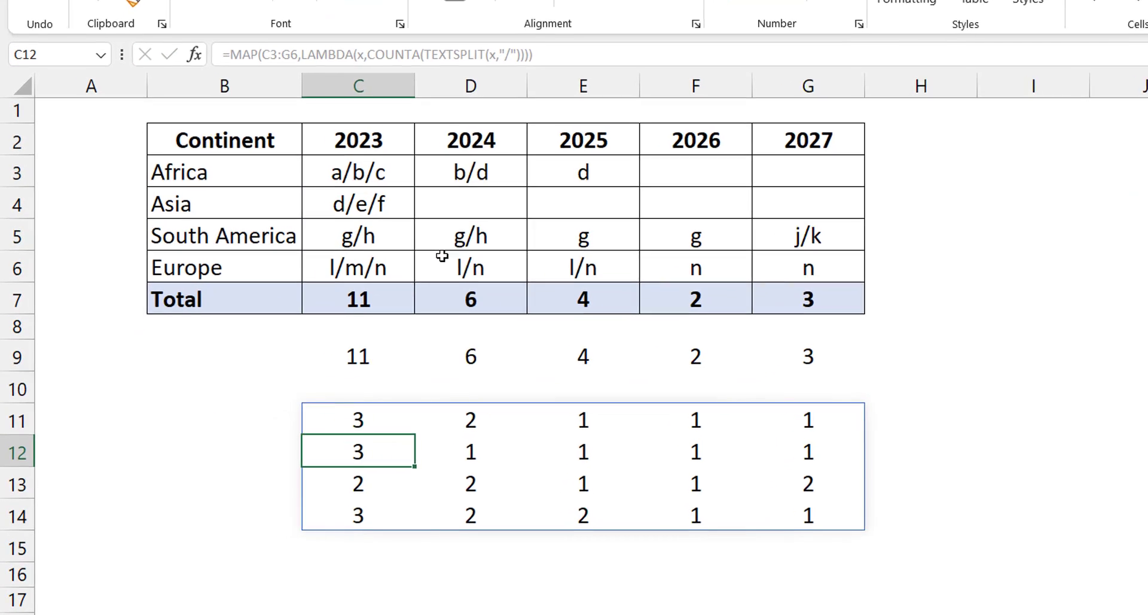
Step: Examine the spilled MAP counts along row 11, comparing those for 2026 and 2027 with the blank source cells
{"action": "key", "text": "Up"}
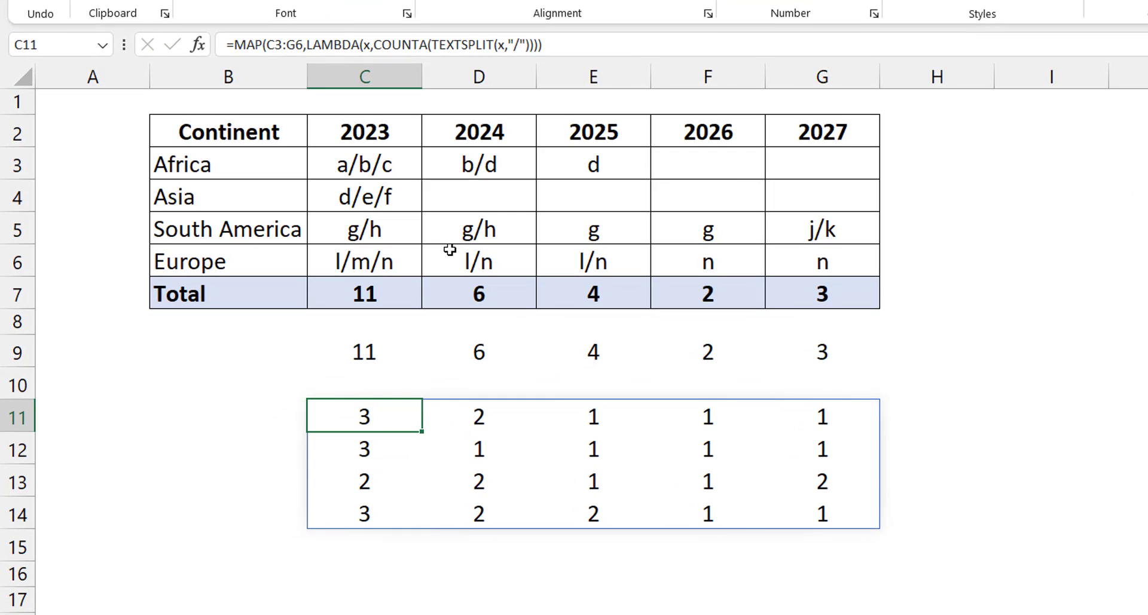
{"action": "key", "text": "Up"}
{"action": "key", "text": "Down"}
{"action": "key", "text": "Right"}
{"action": "key", "text": "Right"}
{"action": "key", "text": "Right"}
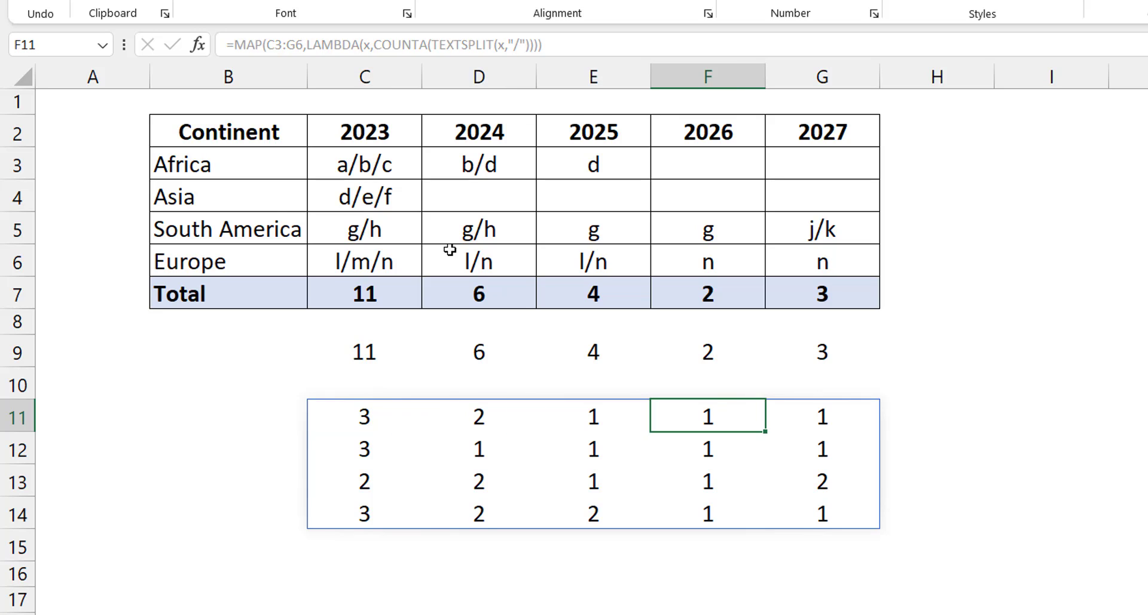
{"action": "key", "text": "shift+Right"}
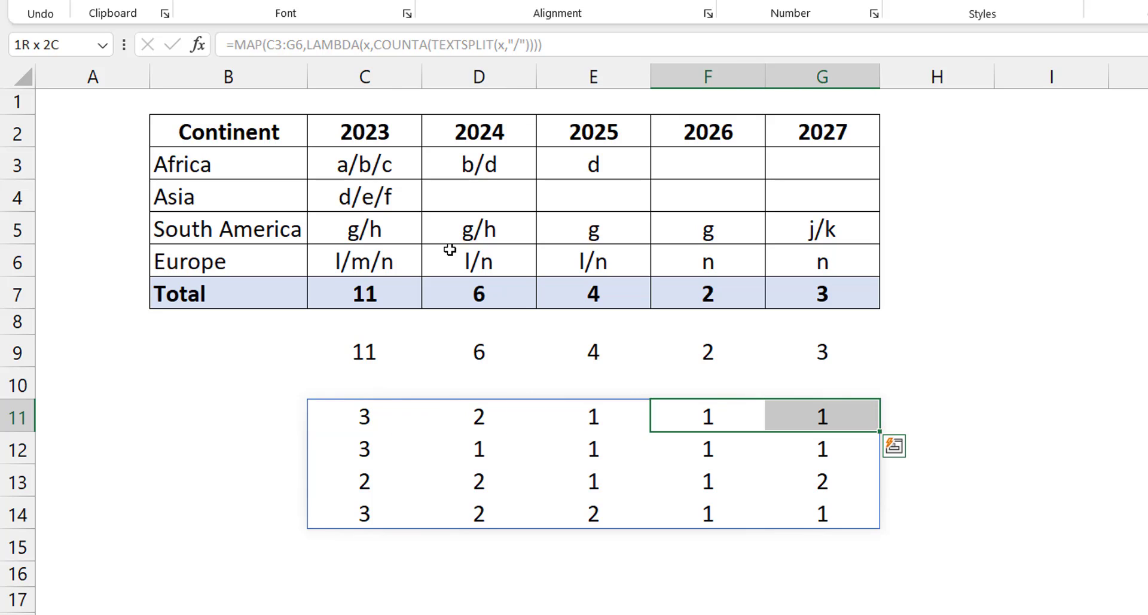
{"action": "key", "text": "Left"}
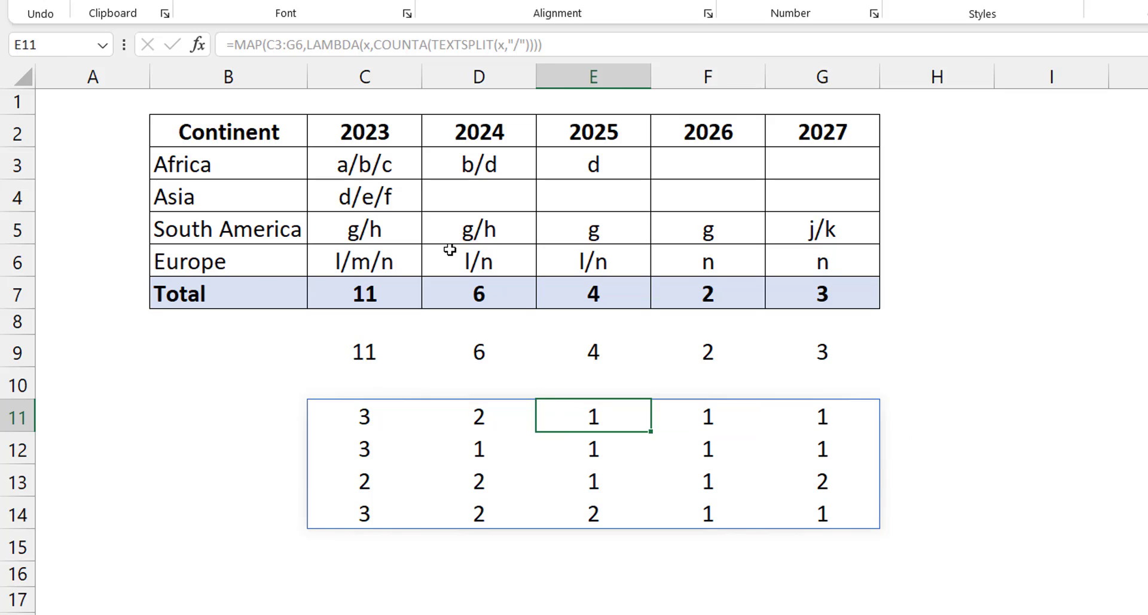
{"action": "key", "text": "Left"}
{"action": "key", "text": "Left"}
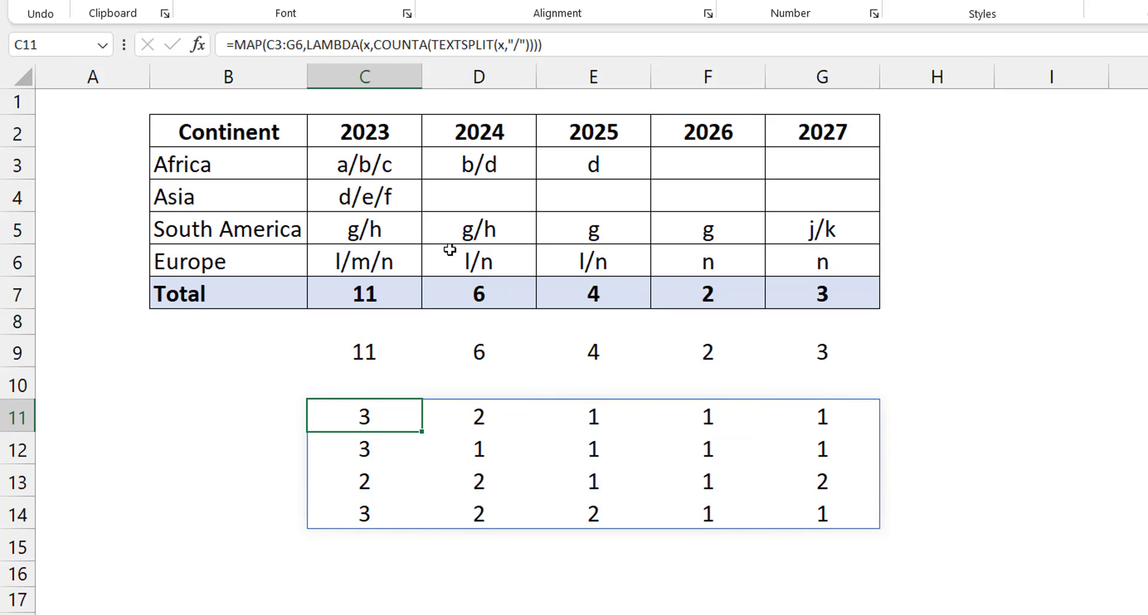
Step: Wrap the COUNTA part of the C11 formula in IF(x="",0,…) so blank cells count as 0
{"action": "left_click", "coordinate": [376, 45]}
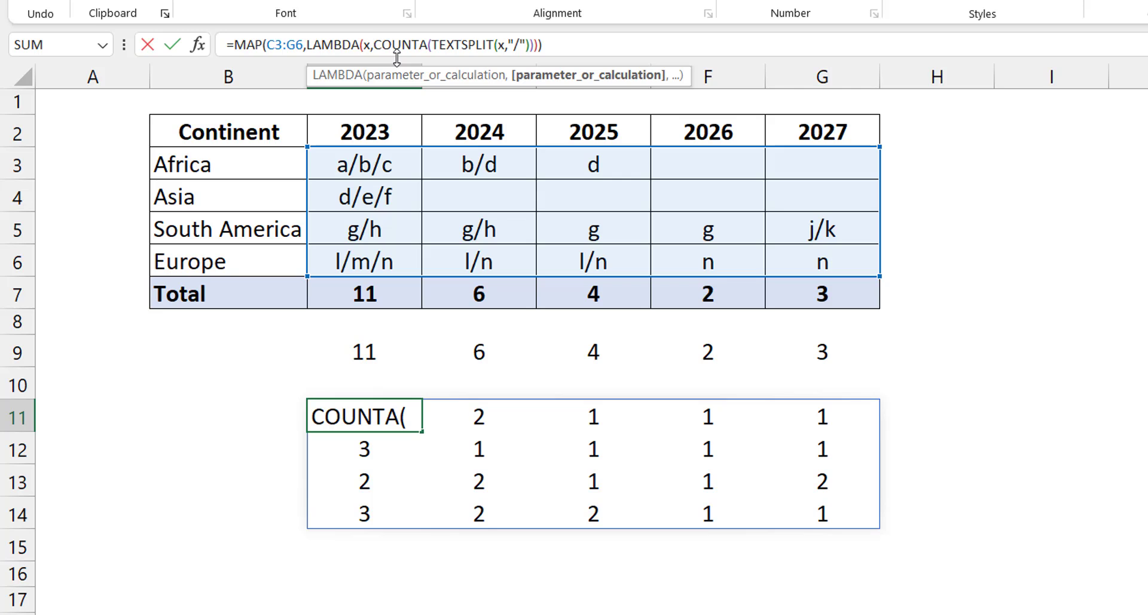
{"action": "type", "text": "if"}
{"action": "key", "text": "Tab"}
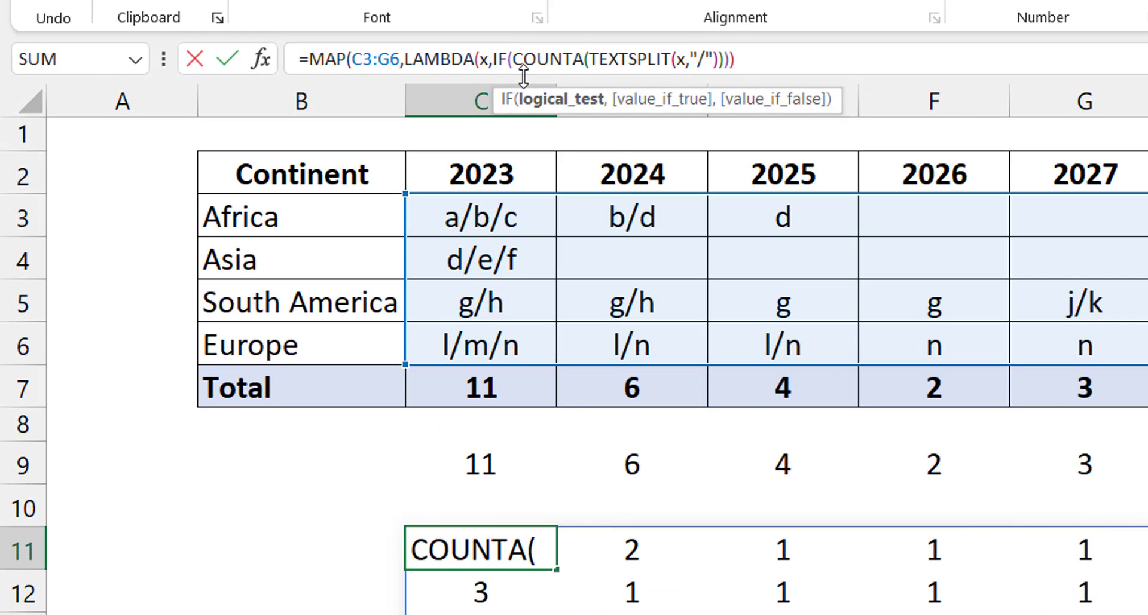
{"action": "type", "text": "x"}
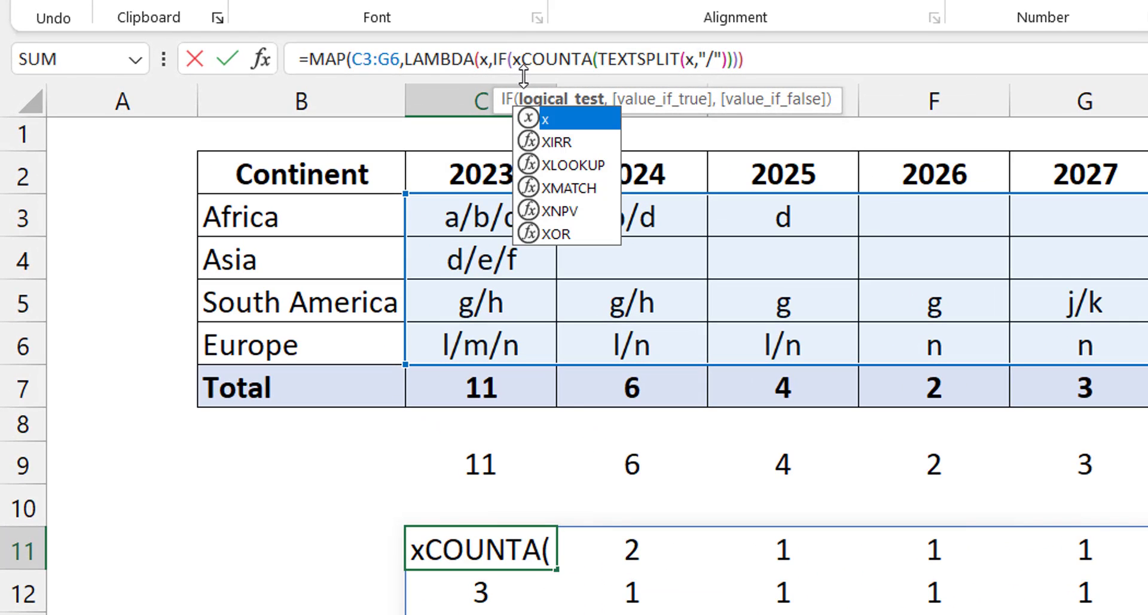
{"action": "type", "text": "="}
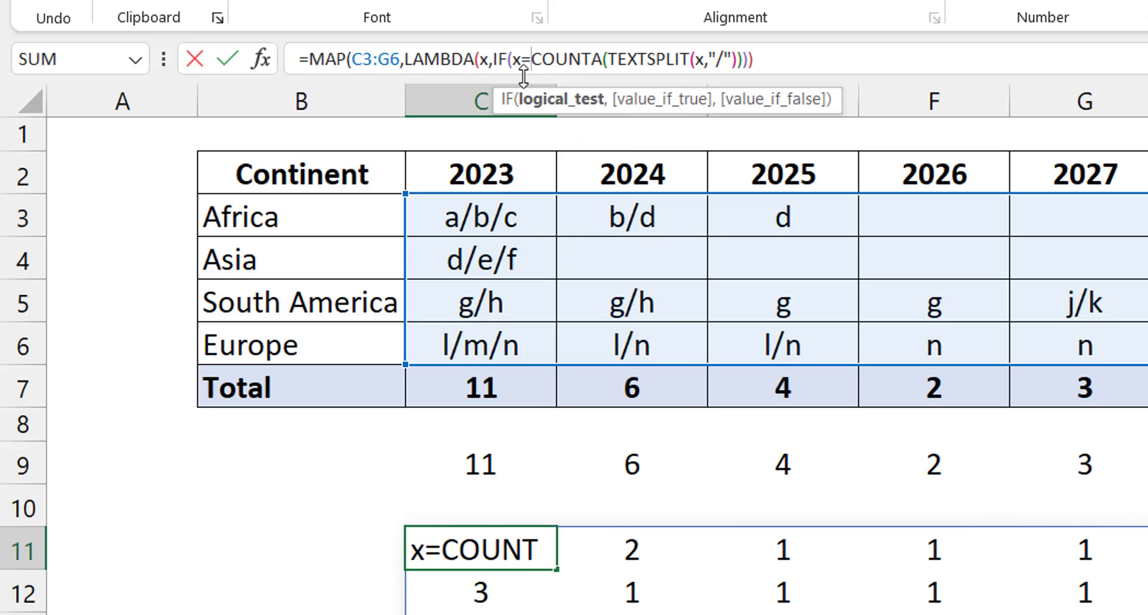
{"action": "type", "text": "\"\","}
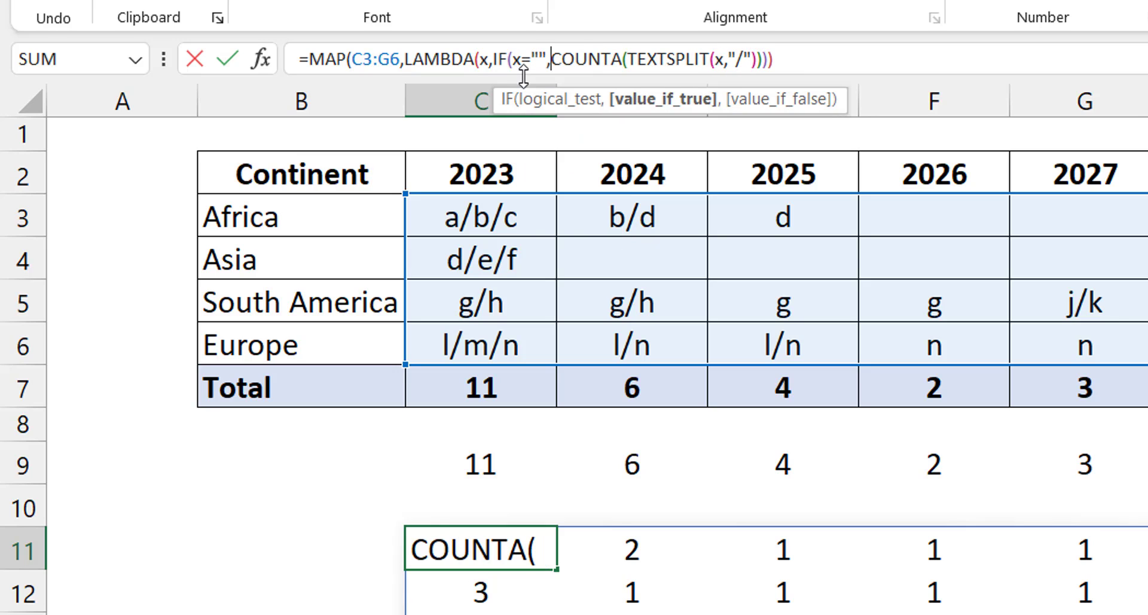
{"action": "type", "text": "0,"}
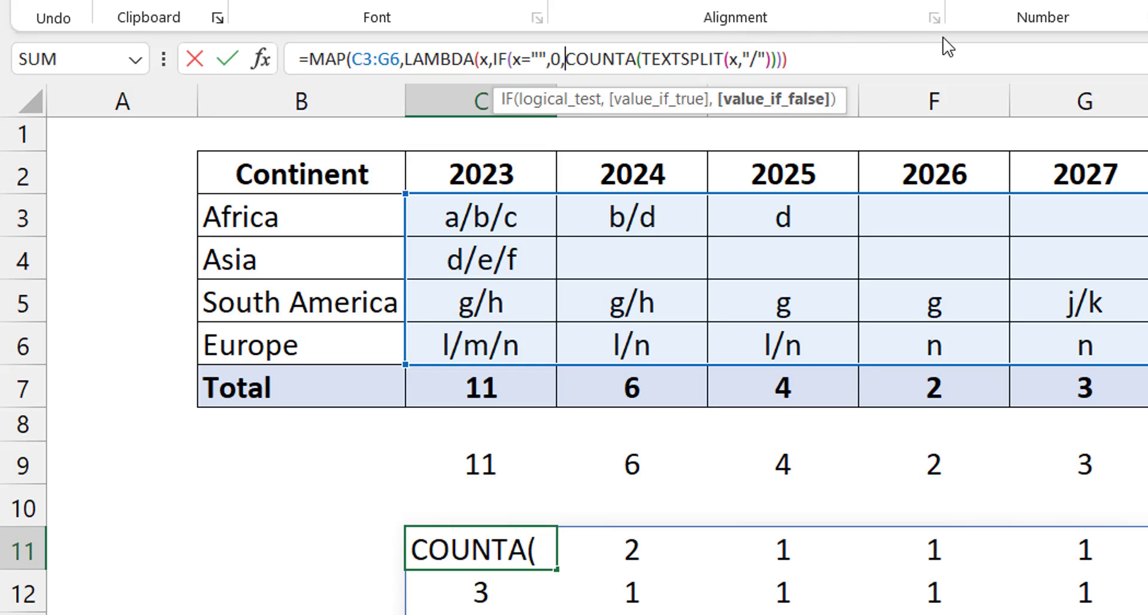
{"action": "left_click", "coordinate": [865, 58]}
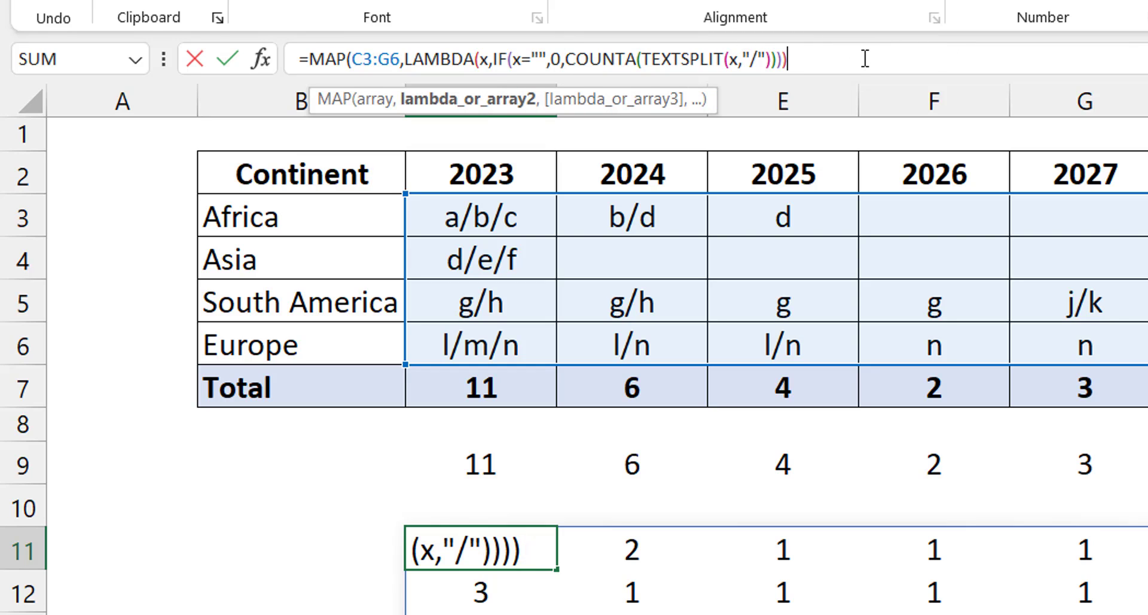
{"action": "type", "text": ")"}
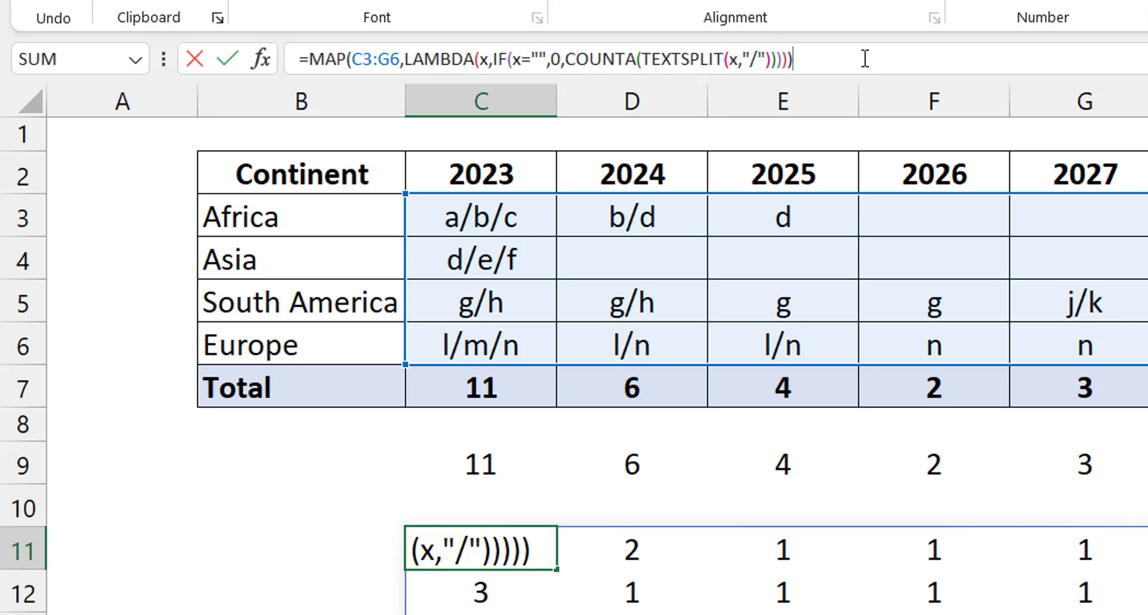
{"action": "key", "text": "Return"}
{"action": "key", "text": "Up"}
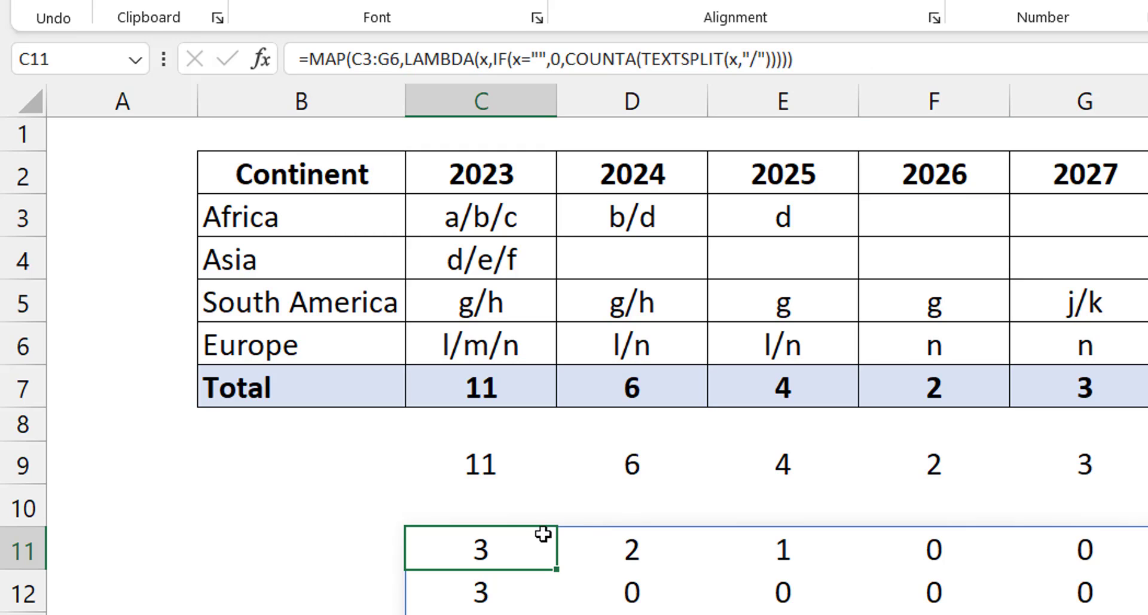
Step: Wrap the MAP formula in C11 in BYCOL, using the MAP counts as its array argument
{"action": "left_click_drag", "start_coordinate": [528, 543], "coordinate": [484, 614]}
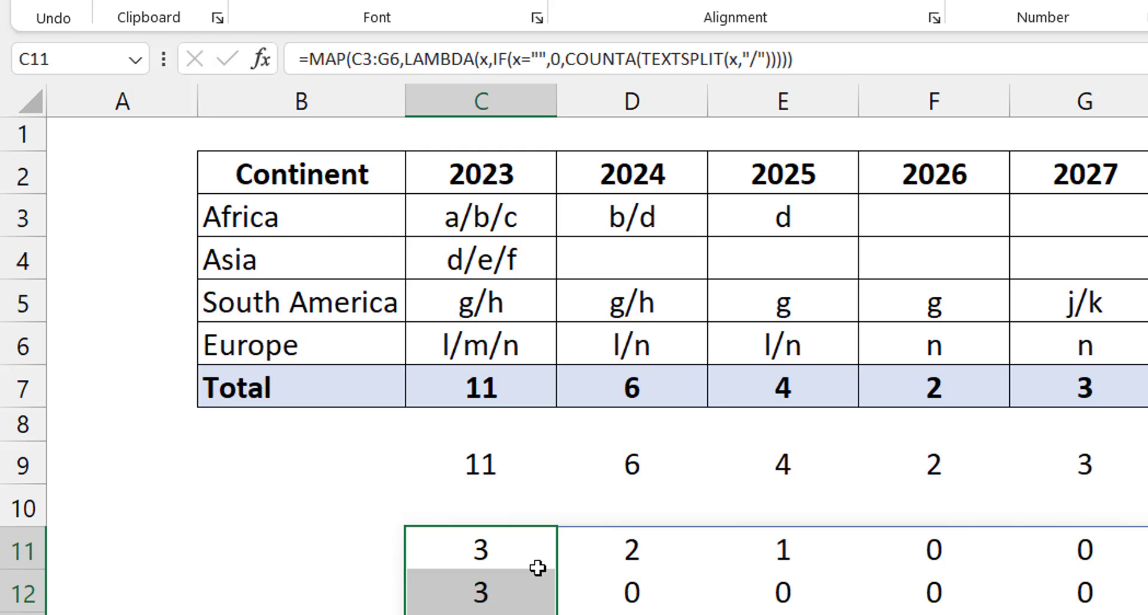
{"action": "left_click", "coordinate": [520, 544]}
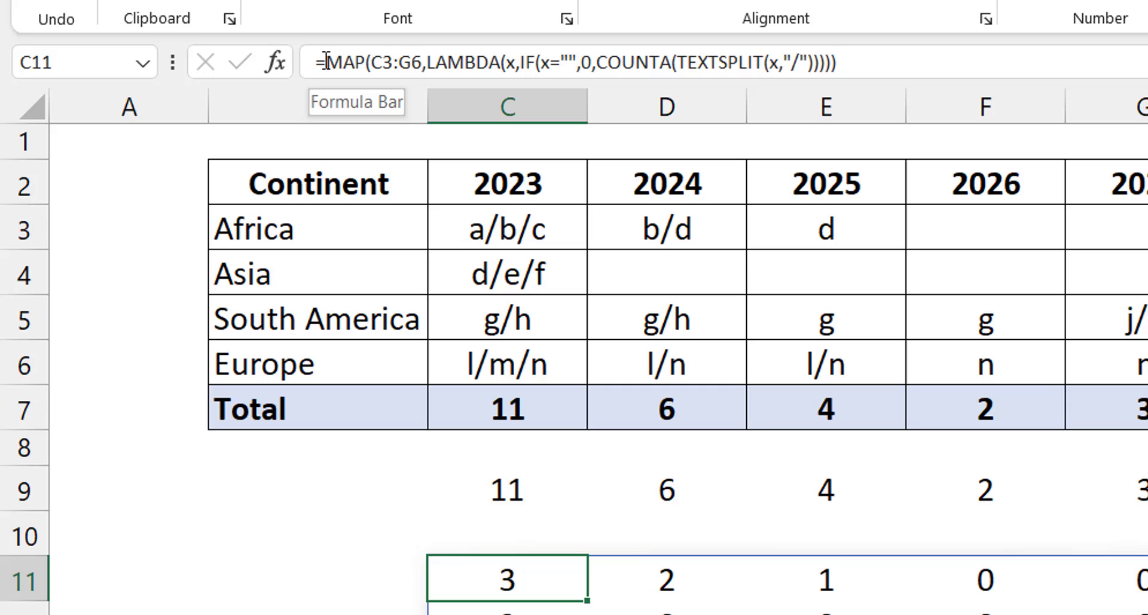
{"action": "left_click", "coordinate": [325, 61]}
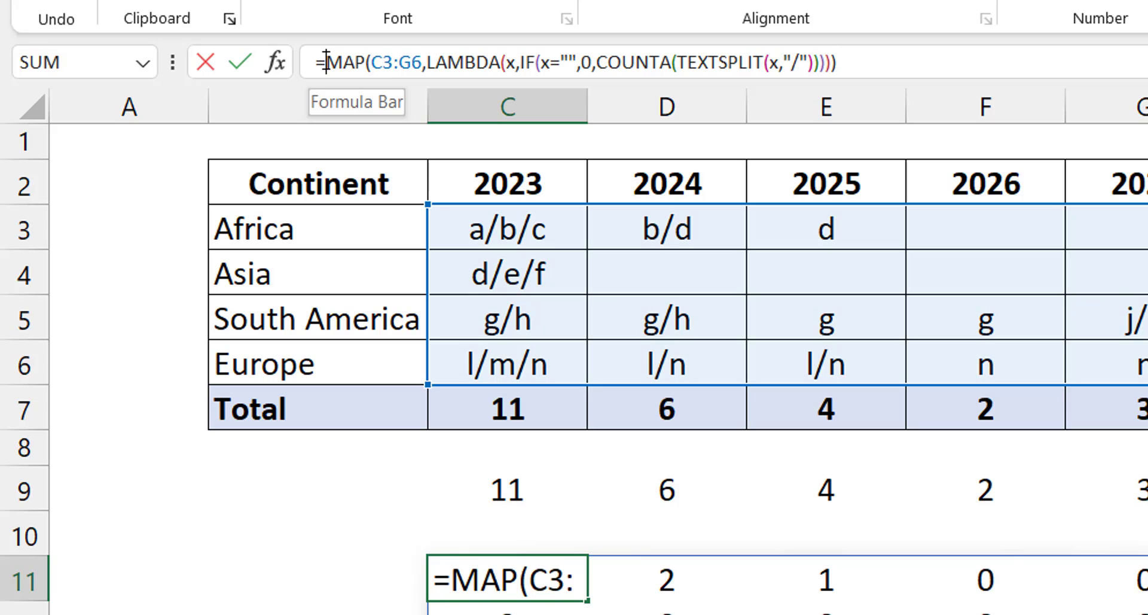
{"action": "type", "text": "BYCOL"}
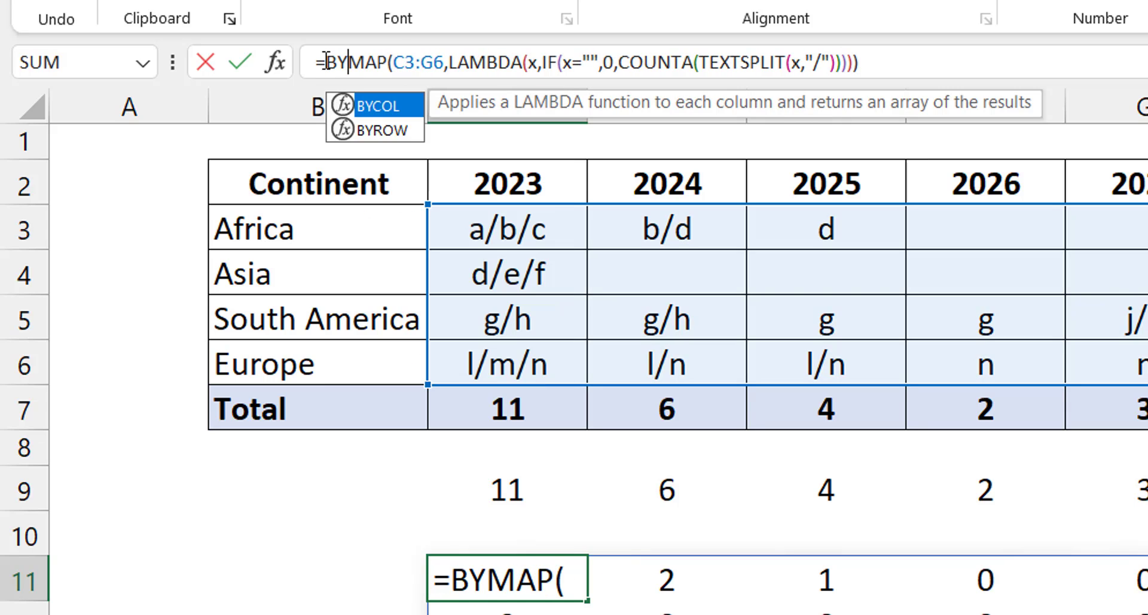
{"action": "type", "text": "("}
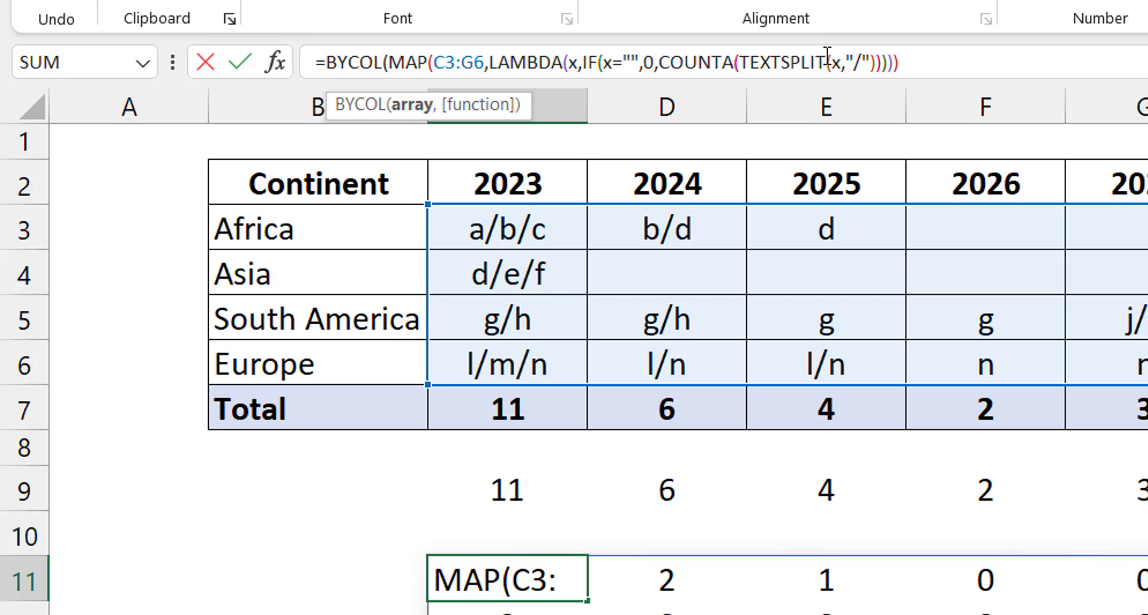
Step: Complete the BYCOL formula in C11 with LAMBDA(p,SUM(p)) as its function so each year column's counts are summed
{"action": "left_click", "coordinate": [1057, 68]}
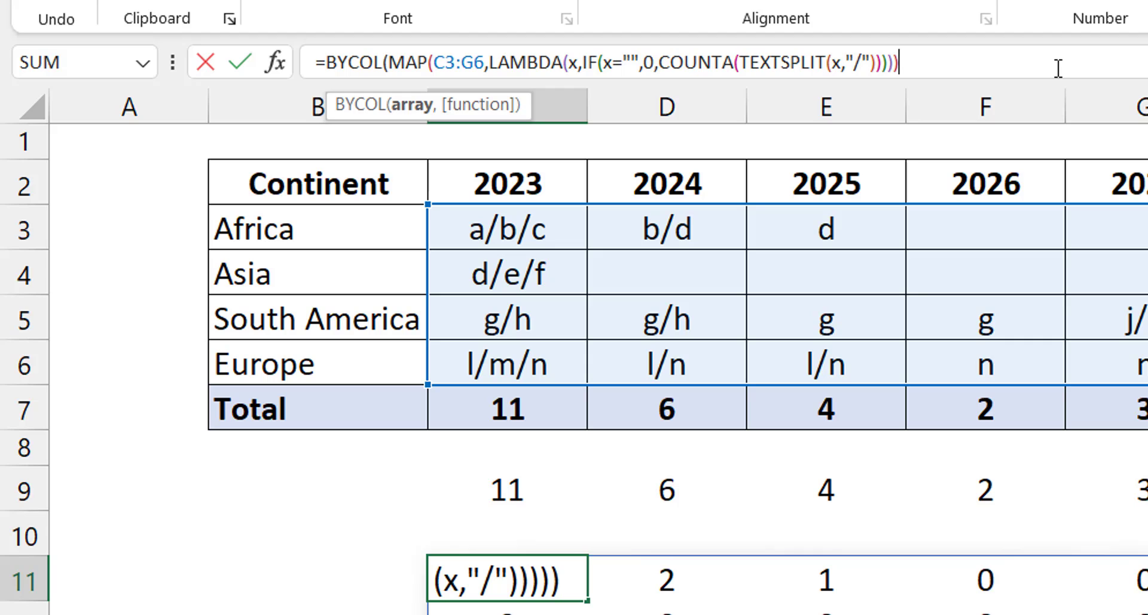
{"action": "type", "text": ",lambd"}
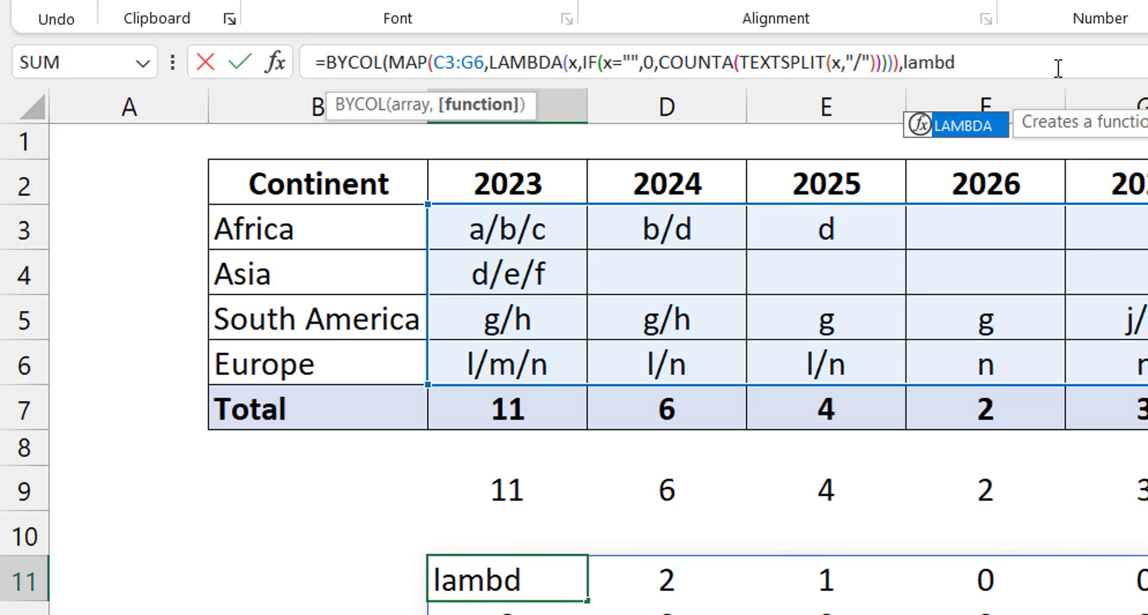
{"action": "key", "text": "Tab"}
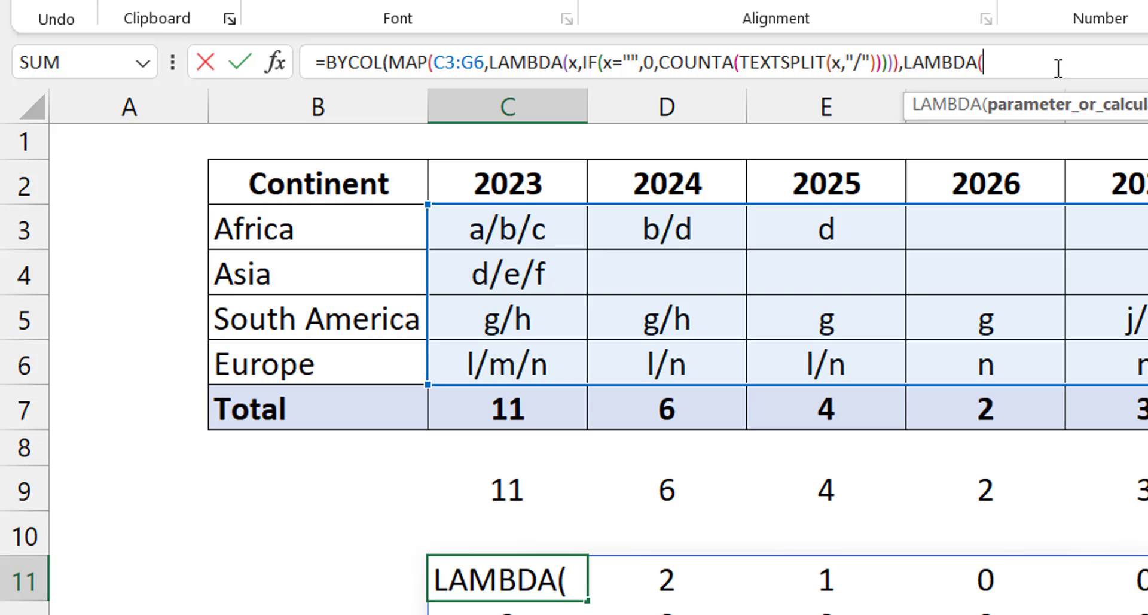
{"action": "type", "text": "p,"}
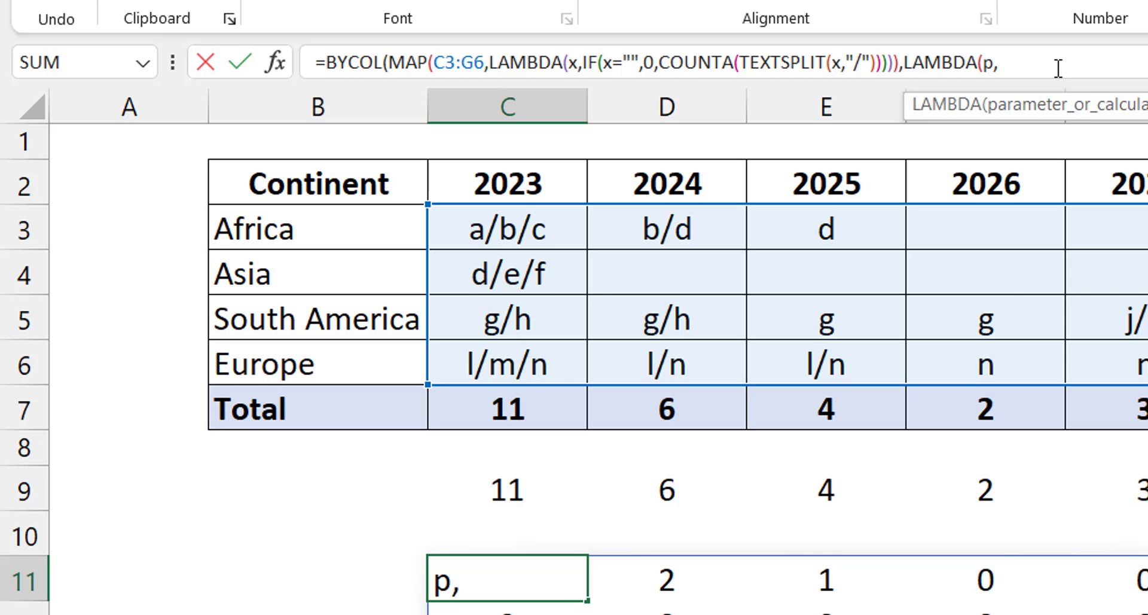
{"action": "type", "text": "sum"}
{"action": "key", "text": "Tab"}
{"action": "type", "text": "p)"}
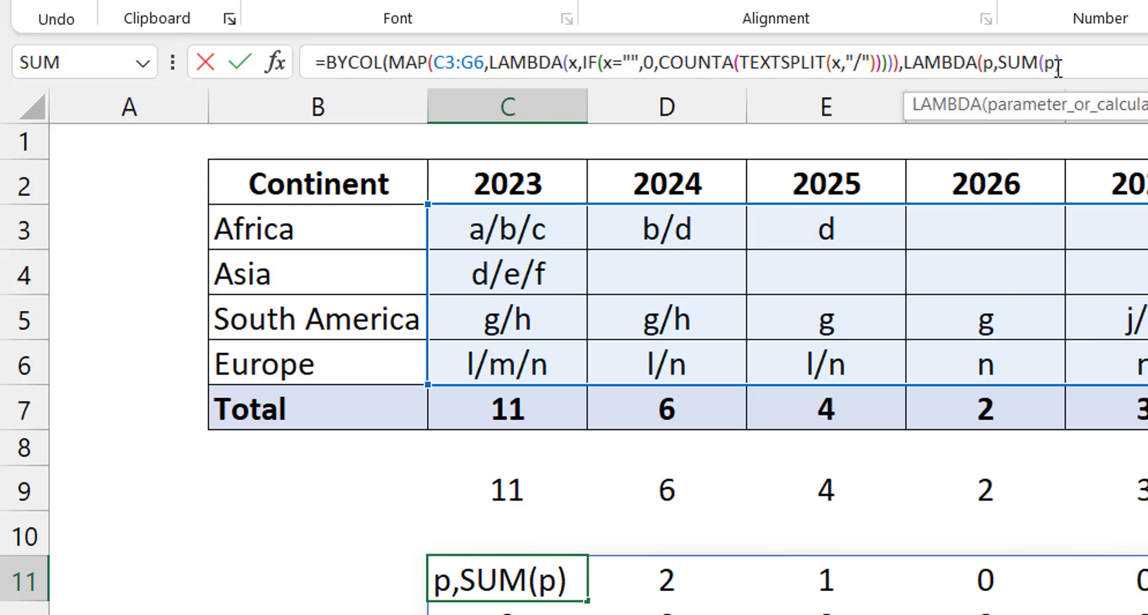
{"action": "type", "text": ")"}
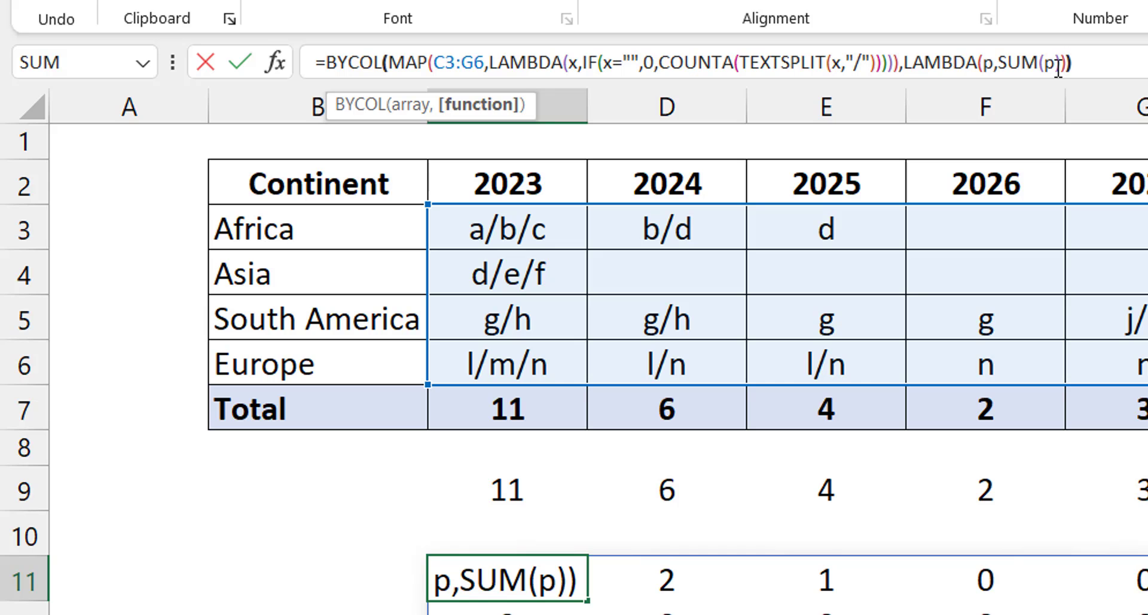
{"action": "type", "text": ")"}
{"action": "key", "text": "ctrl+Return"}
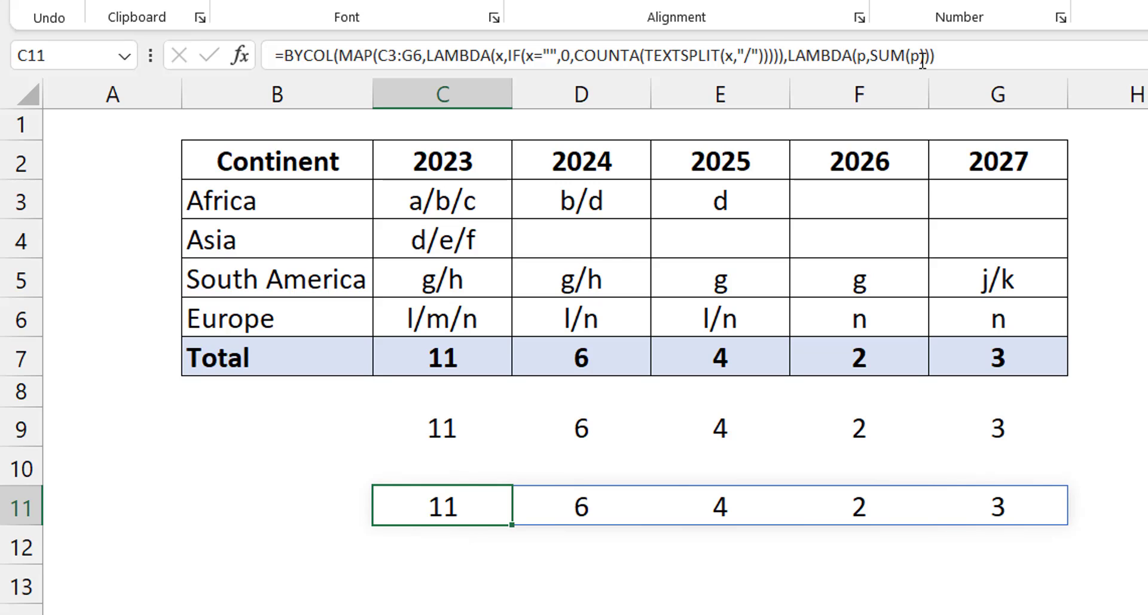
Step: Compare the TEXTJOIN-based formula in C9 with the MAP-based formula in C11
{"action": "key", "text": "Up"}
{"action": "key", "text": "Up"}
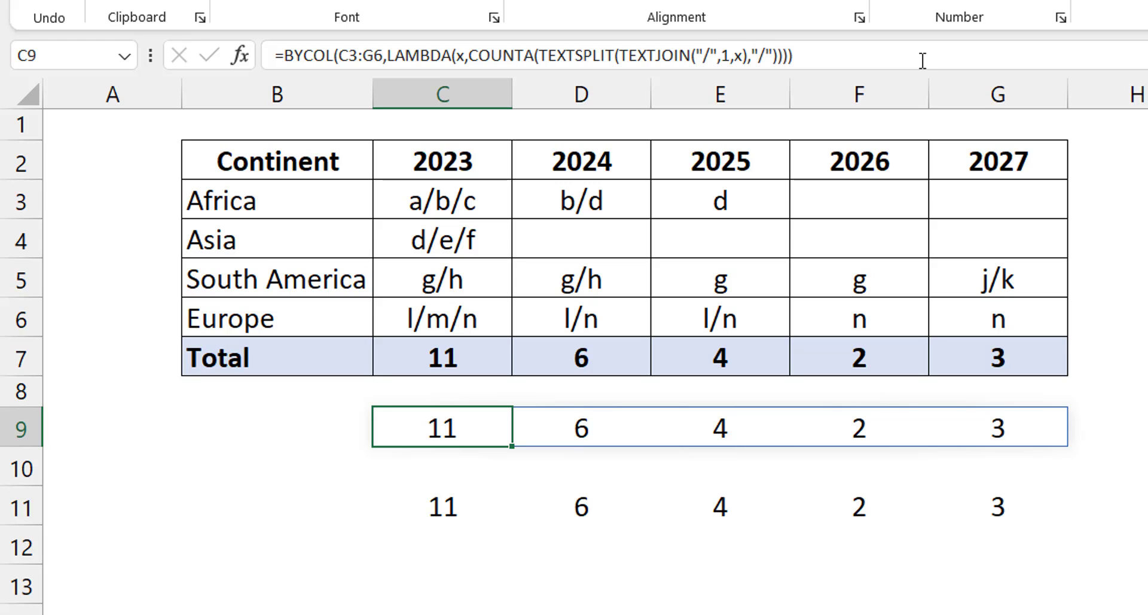
{"action": "key", "text": "Down"}
{"action": "key", "text": "Down"}
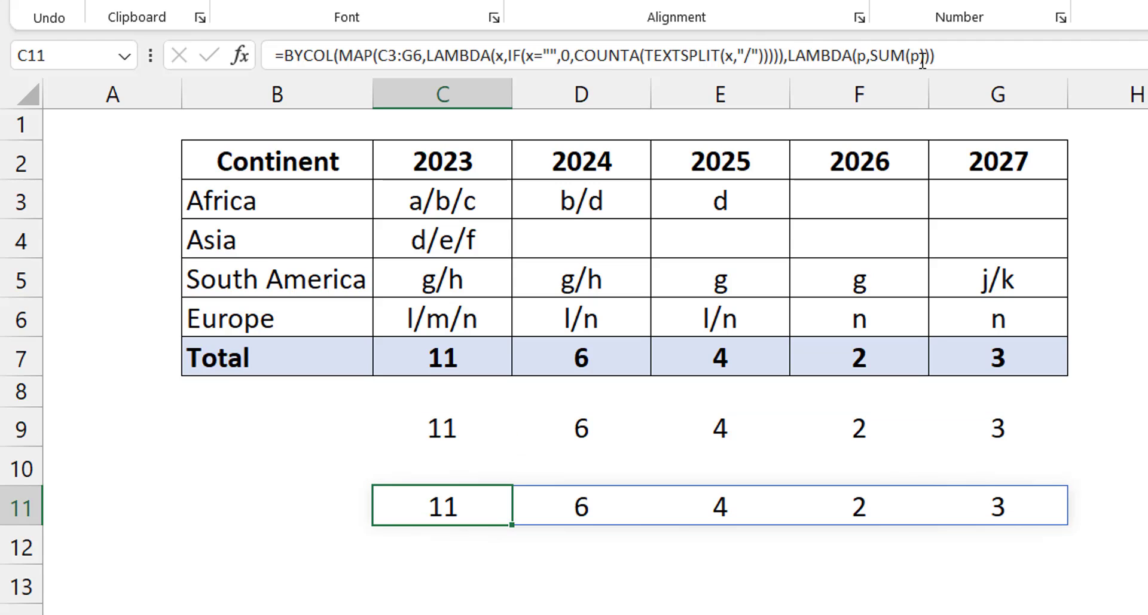